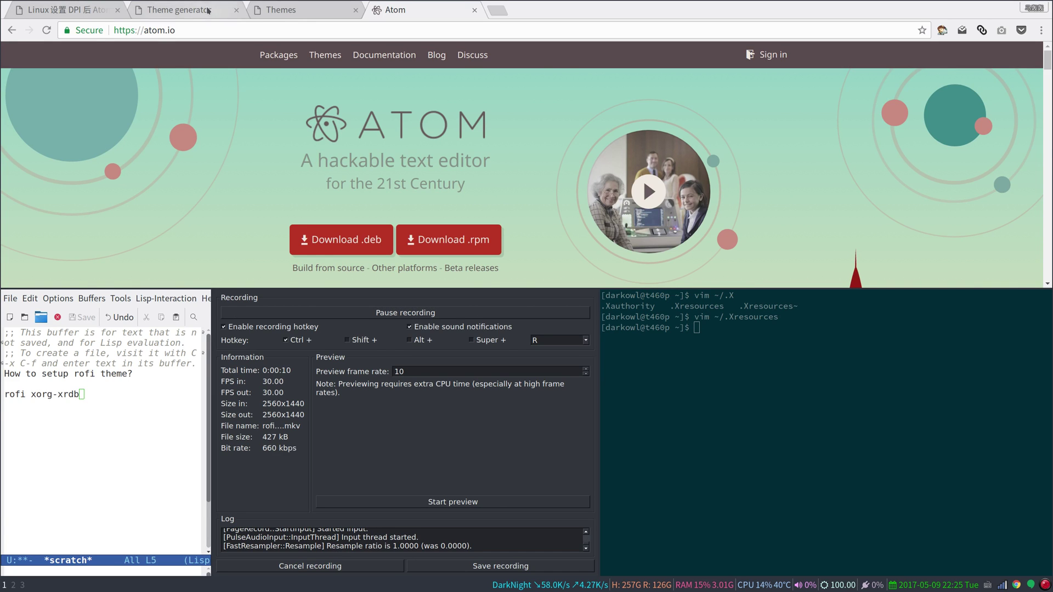
Step: Switch to the Rofi Themes tab and return to the top of the page
click(222, 10)
click(269, 10)
scroll(260, 102, down, 5)
scroll(260, 102, down, 5)
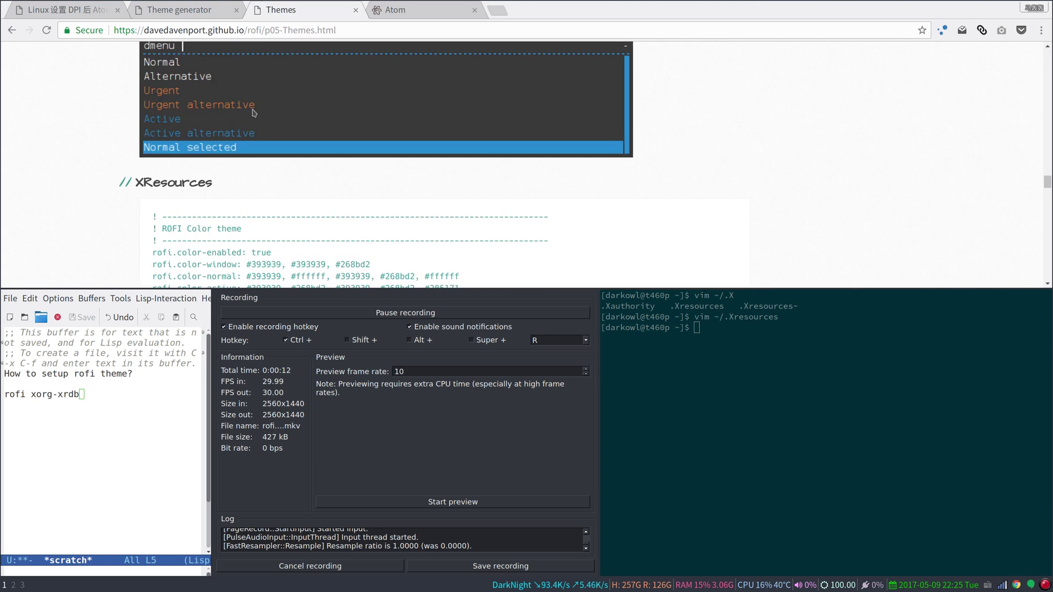
scroll(260, 102, down, 5)
key(Home)
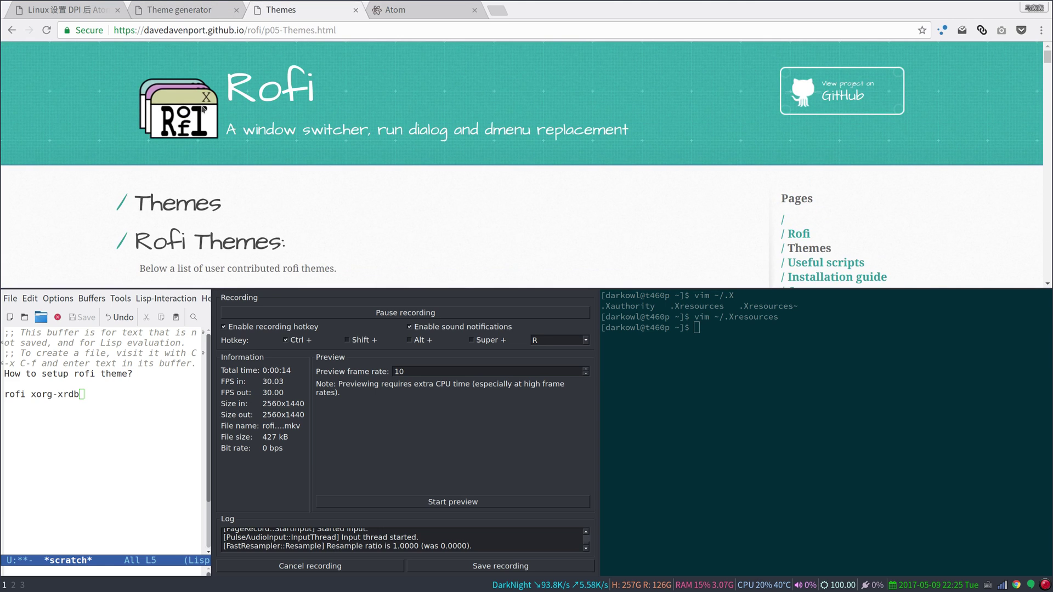
scroll(726, 225, down, 1)
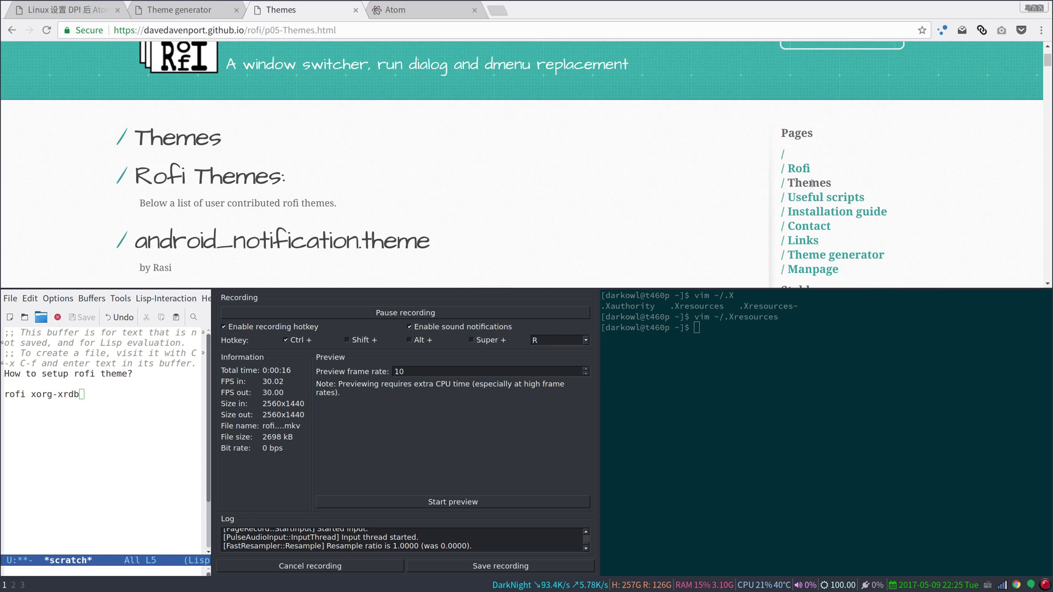
scroll(408, 209, down, 2)
scroll(353, 218, down, 3)
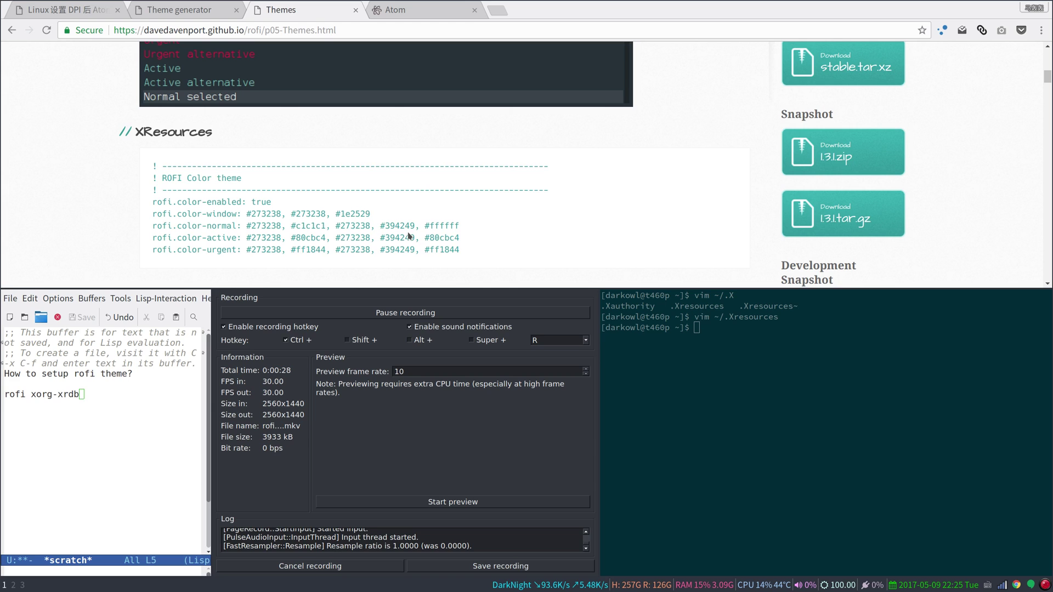
Step: Select the android_notification XResources colour block and copy it
drag(472, 264, 138, 162)
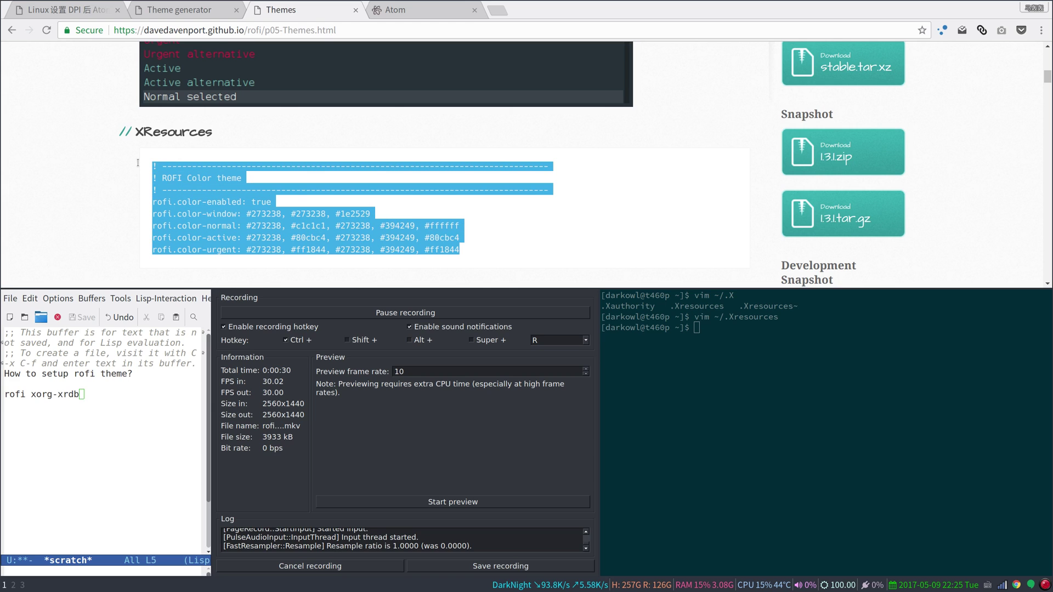
right_click(203, 188)
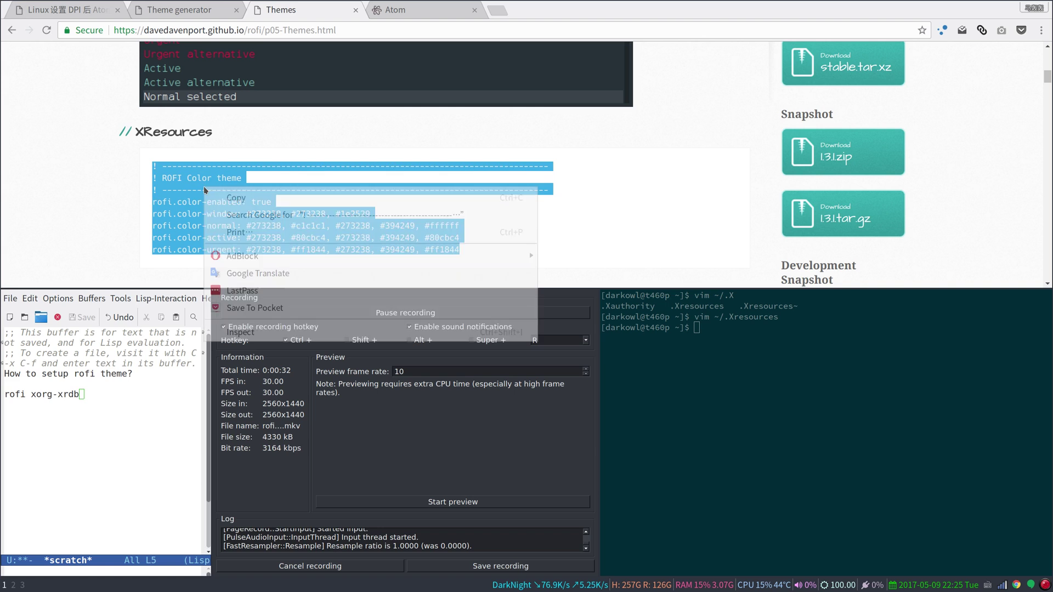
click(224, 194)
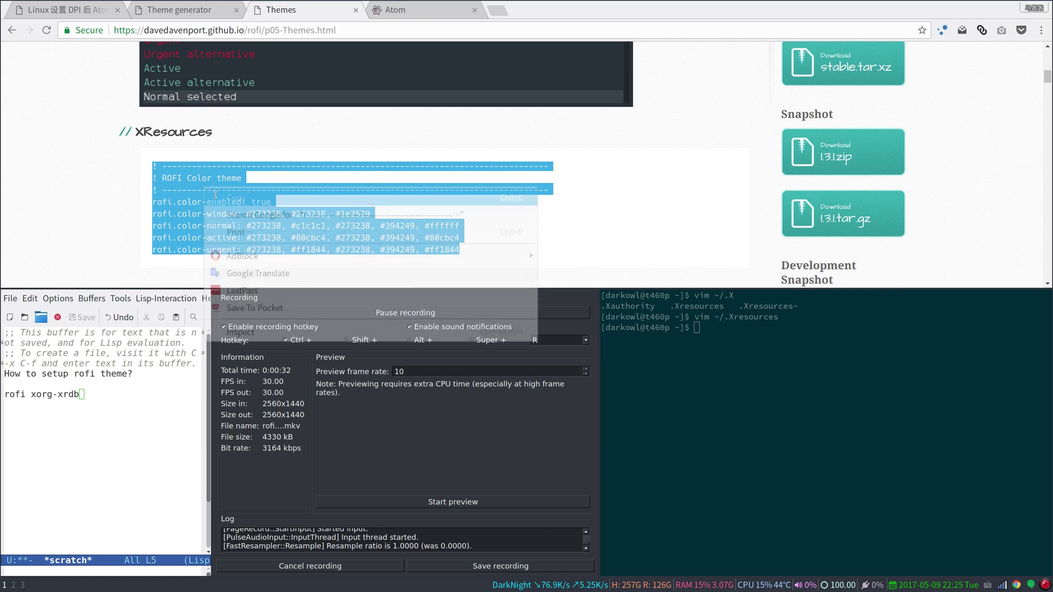
click(240, 178)
mouse_move(152, 164)
mouse_down()
mouse_move(460, 232)
mouse_move(143, 163)
mouse_up()
click(492, 246)
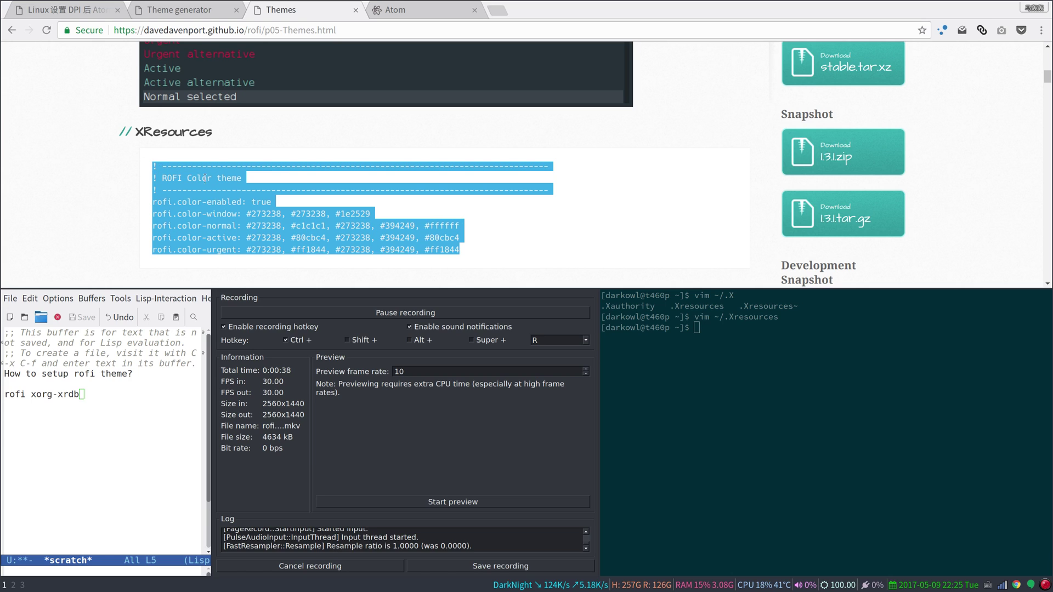
Step: Highlight the XResources heading, then move to the empty line below the 'rofi' scratch notes
double_click(175, 138)
click(173, 140)
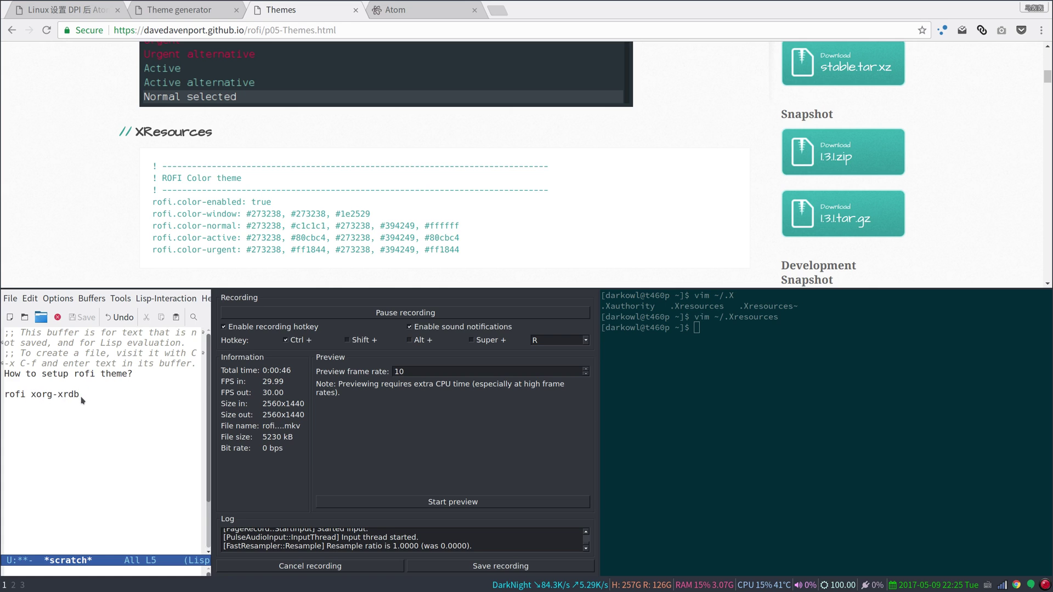
double_click(16, 395)
click(34, 409)
text(xrdb -load ~/.Xresources)
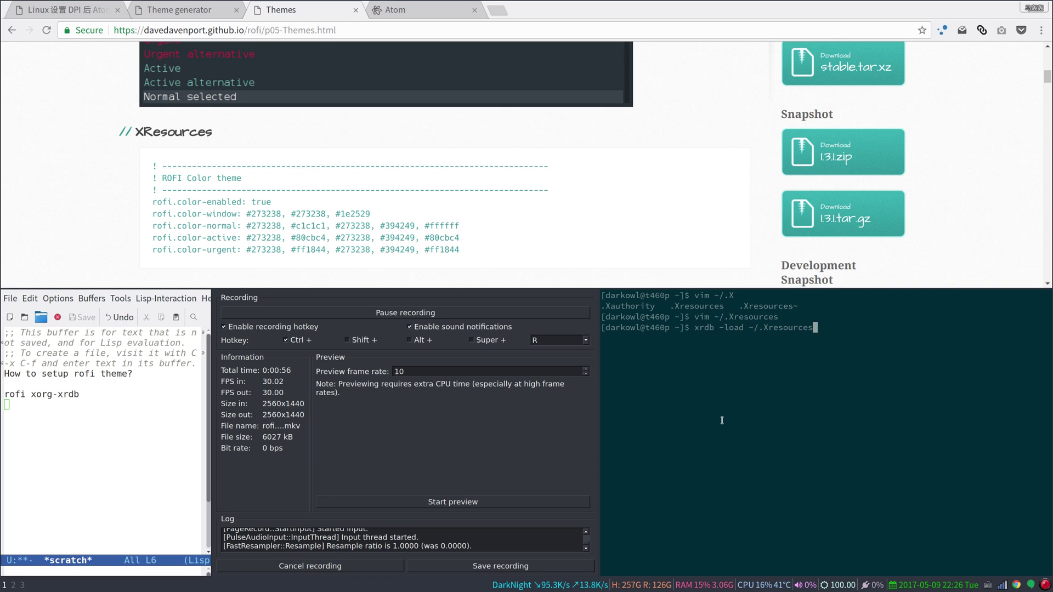
Step: Run 'xrdb -load ~/.Xresources' and preview the Rofi launcher with super+d, then dismiss it
key(Return)
key(super+d)
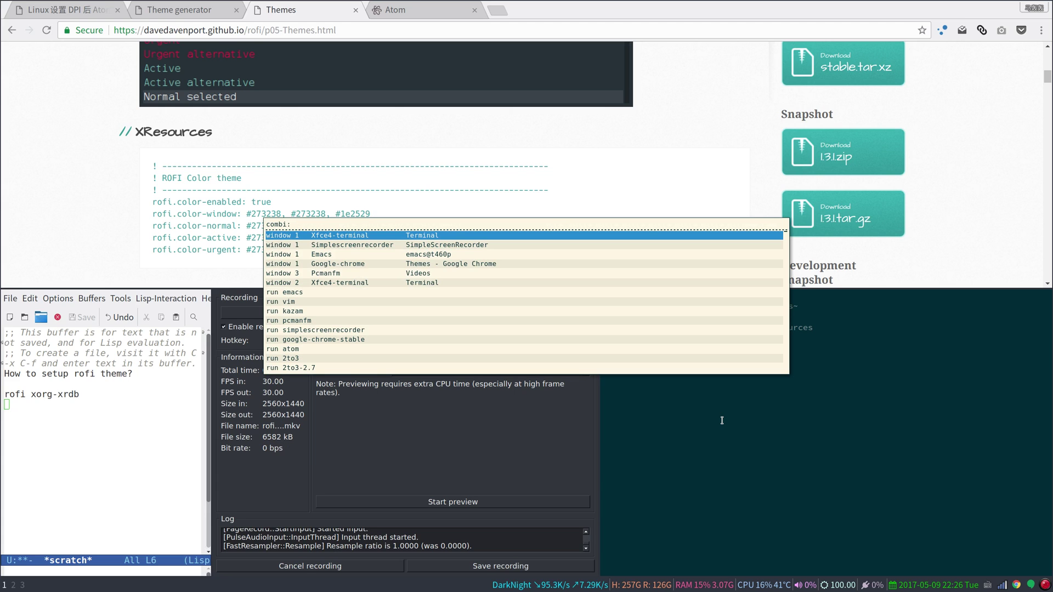
key(Escape)
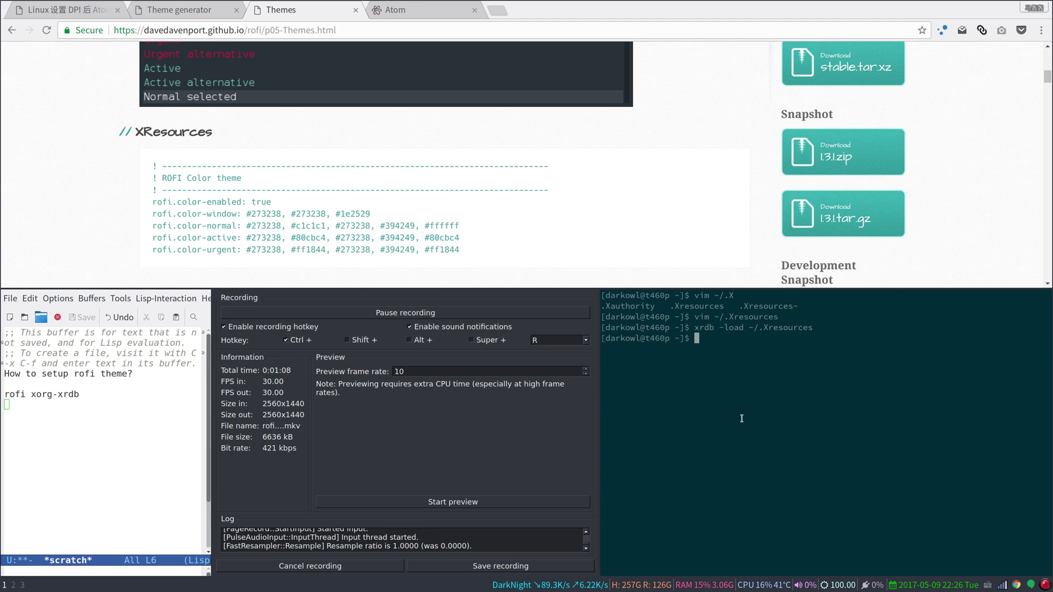
scroll(282, 227, up, 2)
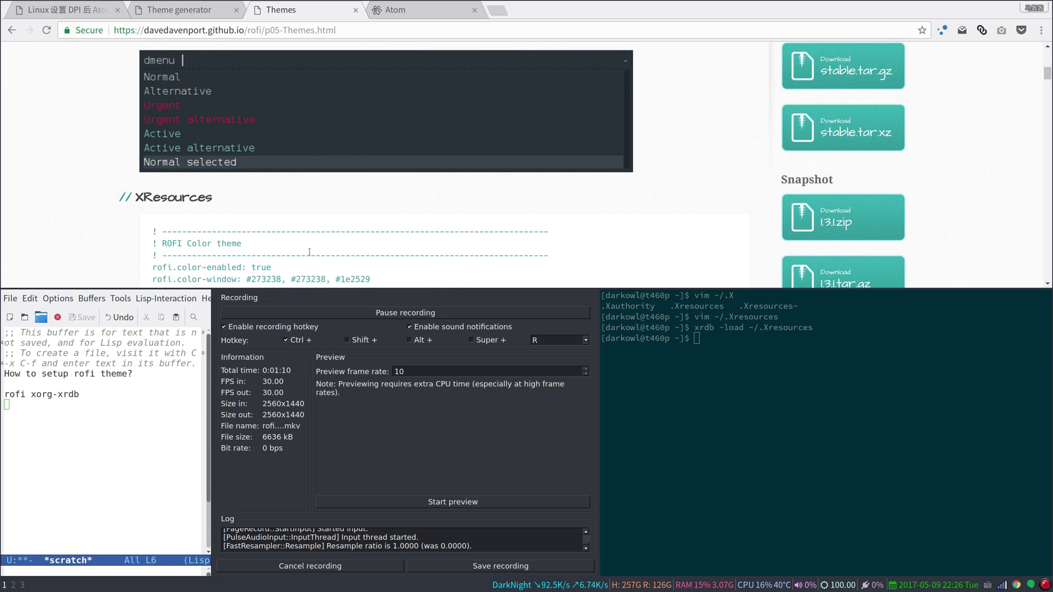
scroll(282, 228, down, 2)
scroll(283, 242, up, 4)
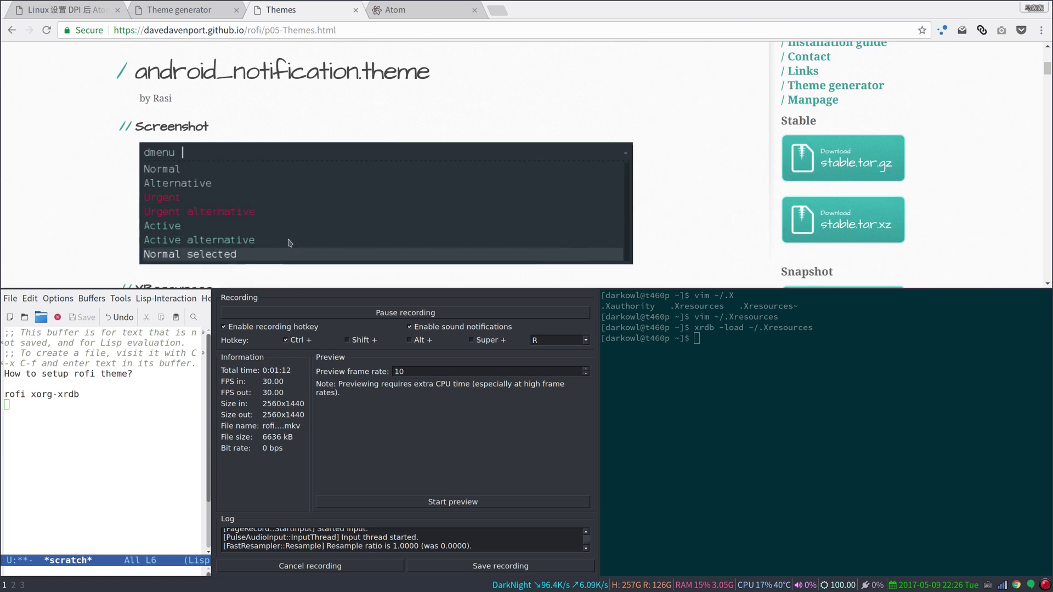
scroll(289, 239, up, 5)
scroll(330, 234, down, 5)
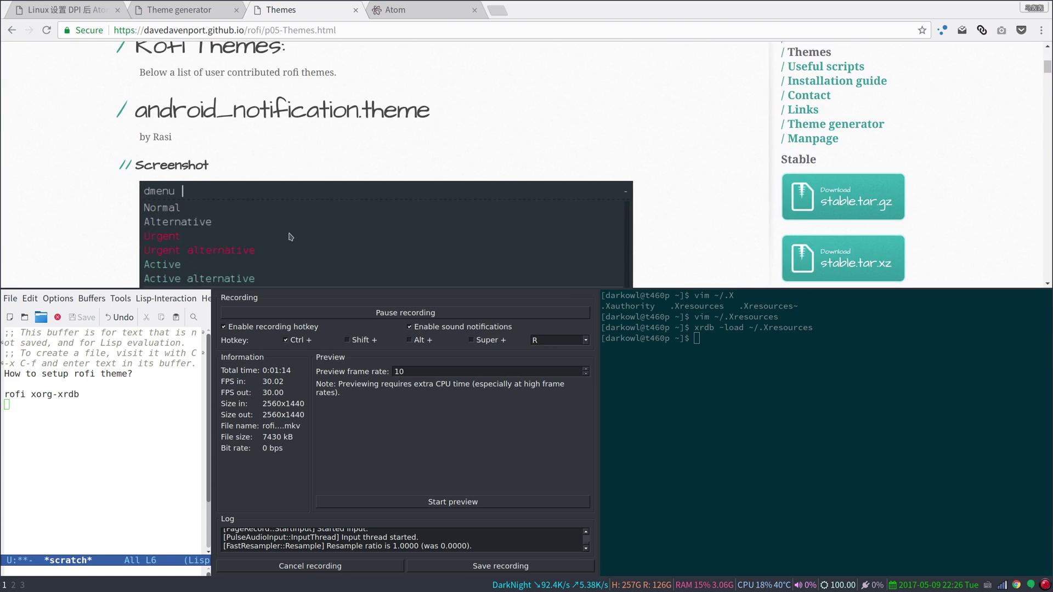
scroll(355, 231, down, 1)
scroll(355, 231, up, 4)
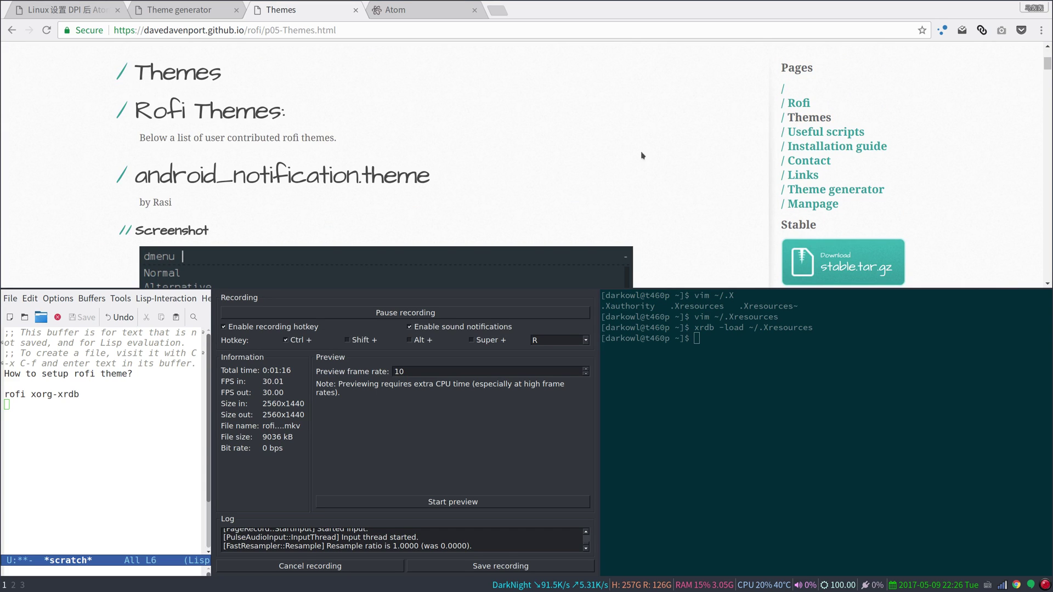
scroll(340, 180, down, 2)
scroll(340, 179, down, 2)
scroll(370, 185, down, 1)
scroll(404, 190, down, 1)
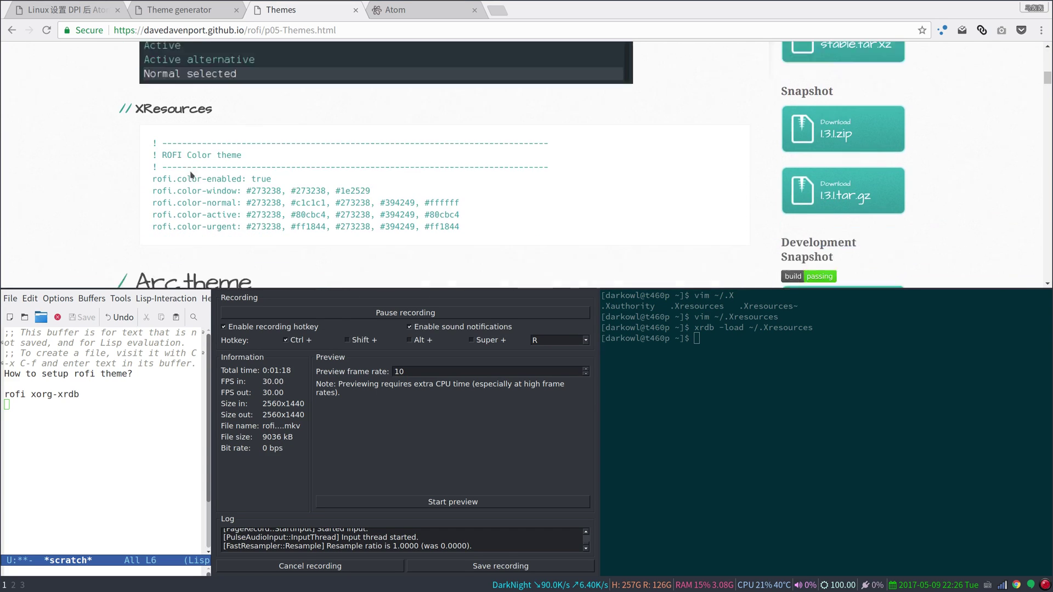
scroll(442, 195, down, 1)
Step: Reselect the XResources colour block in Chrome and copy it again
drag(440, 196, 152, 101)
right_click(171, 104)
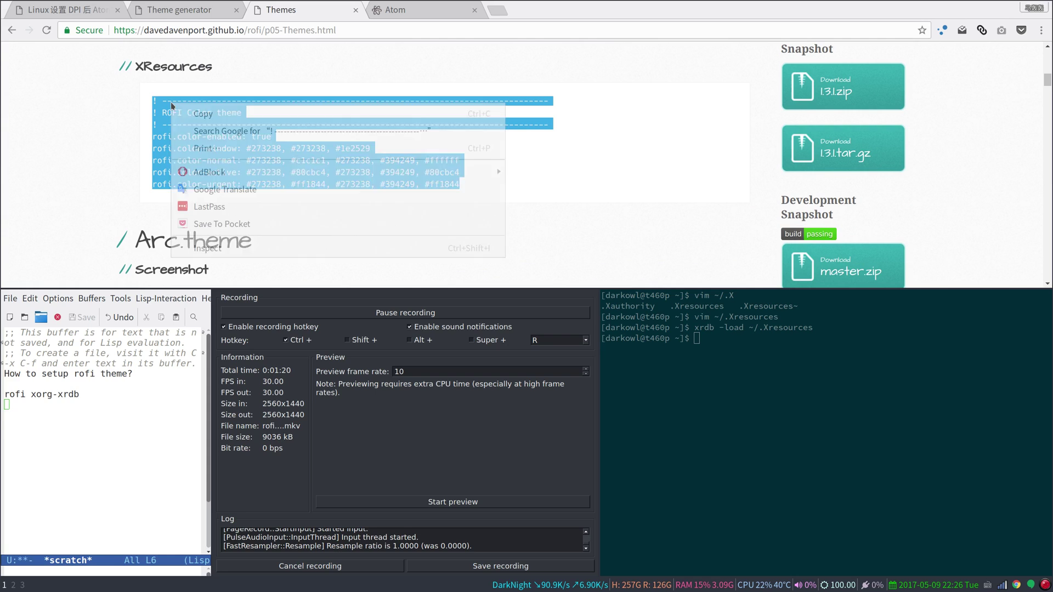
click(180, 112)
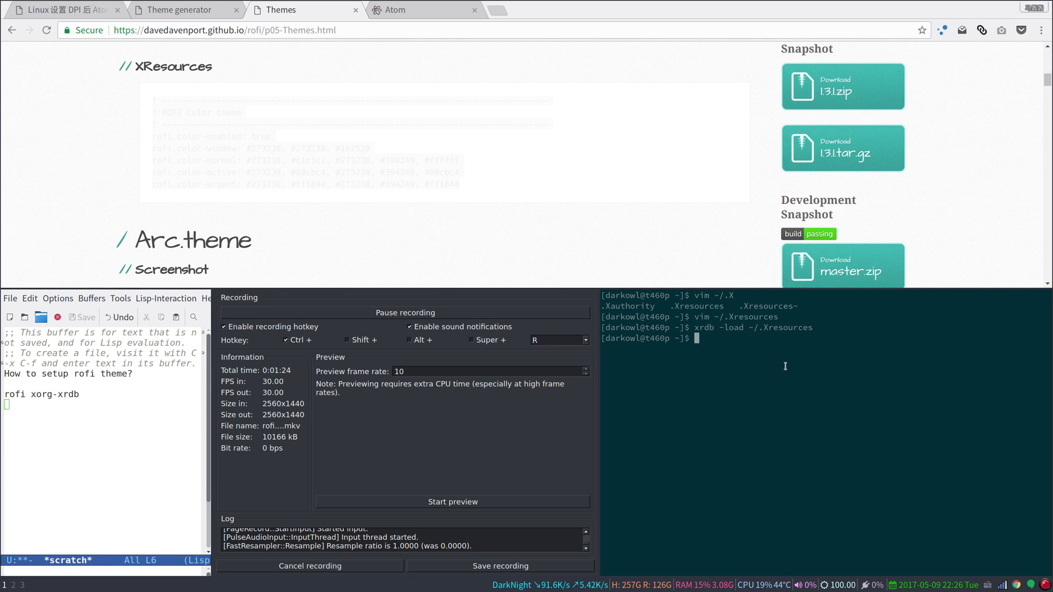
text(clear)
Step: Clear the terminal and open ~/.Xresources in Vim using tab completion
key(Return)
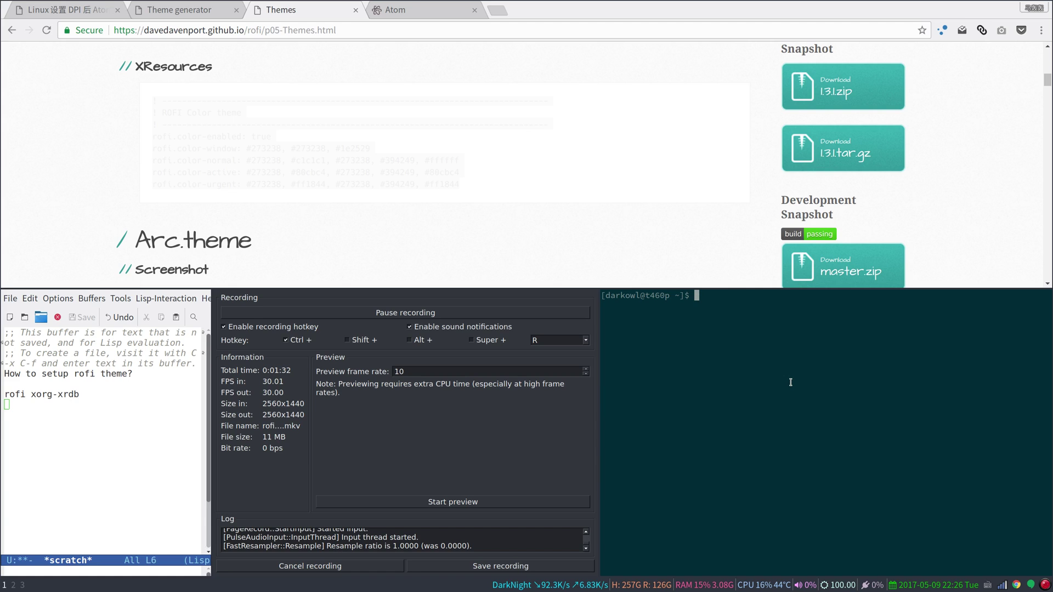
text(vim )
text(~)
text(/)
text(.)
text(Xr)
key(Tab)
key(Return)
Step: Move to the end of the rofi colour-urgent line and open blank lines below it for the new block
key(j)
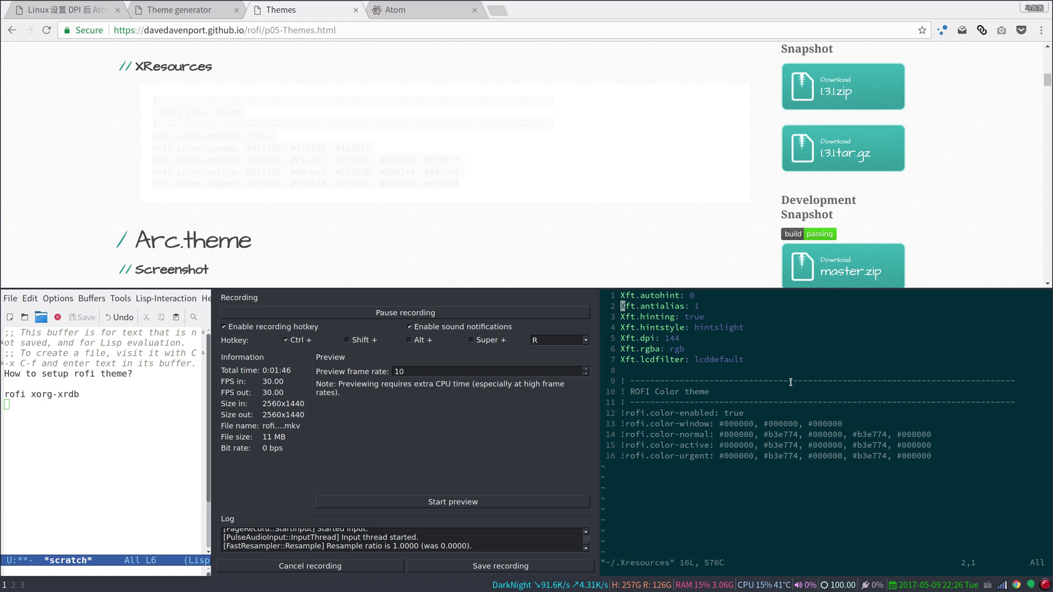
key(j)
key(j)
key(j)
key(j)
key(j)
key(j)
key(dollar)
key(a)
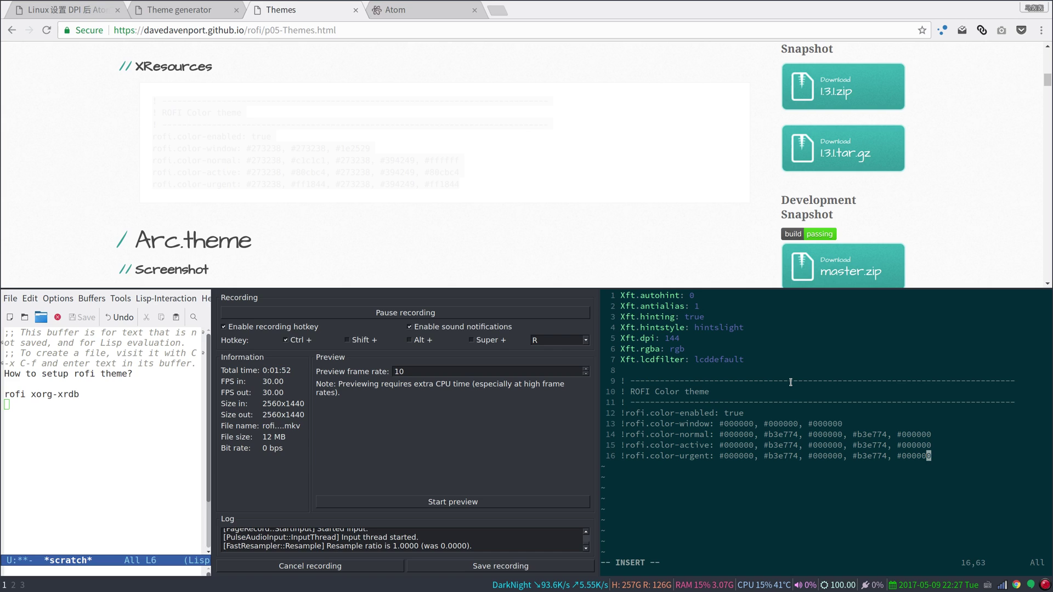
key(Return)
text(!)
key(BackSpace)
key(Return)
key(super+d)
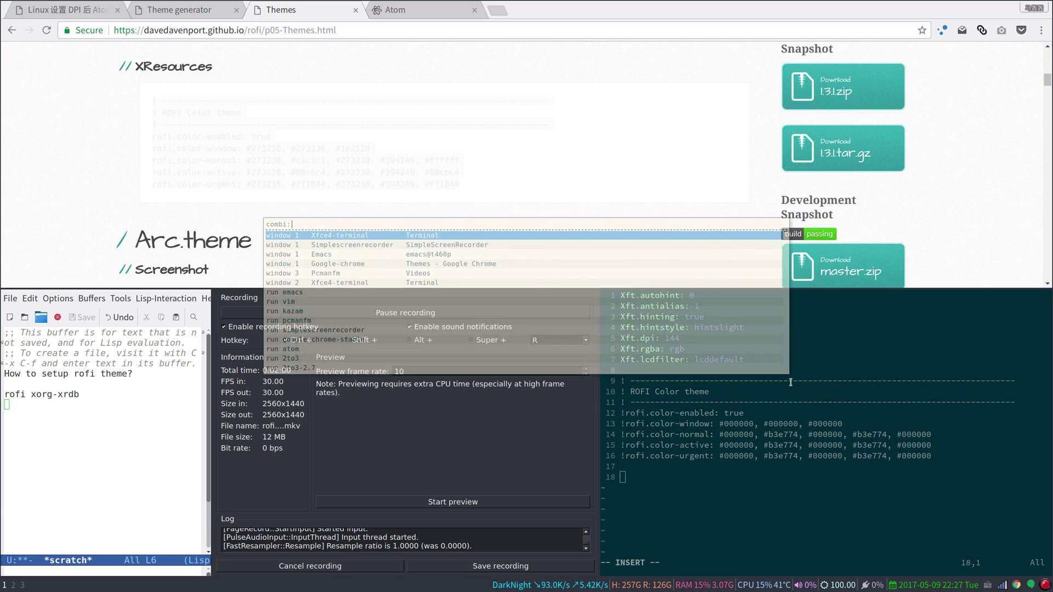
key(Escape)
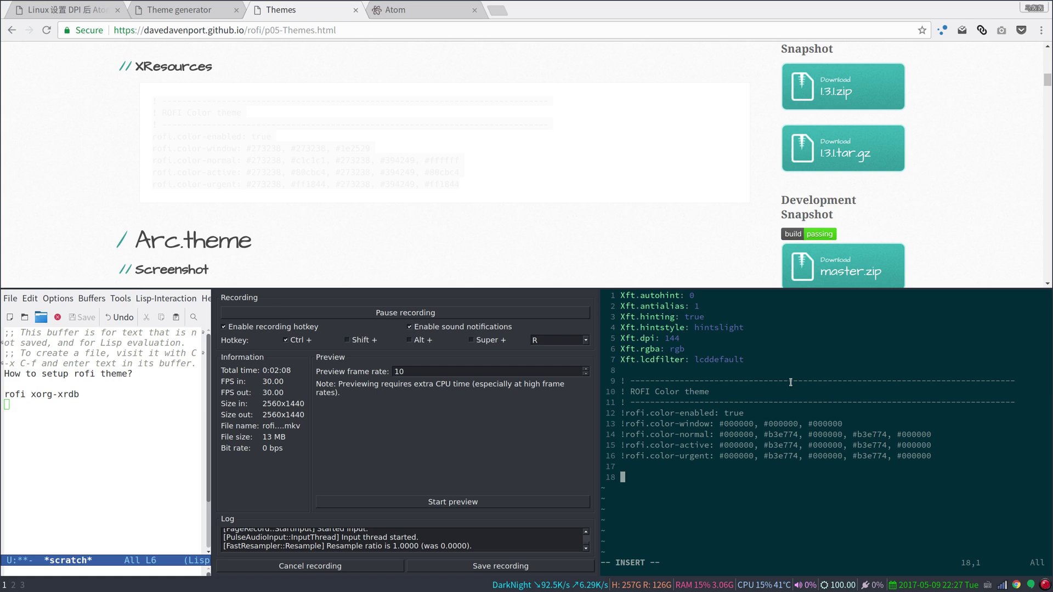
Step: Paste the copied ROFI Color theme block with the #273238 colours, then save with :wq
key(ctrl+shift+v)
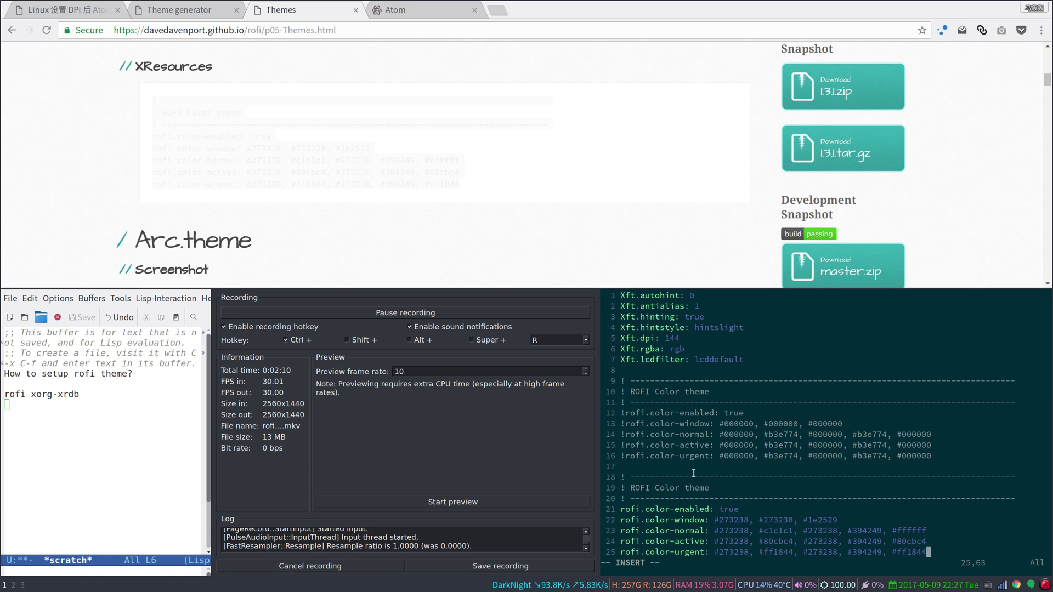
key(Escape)
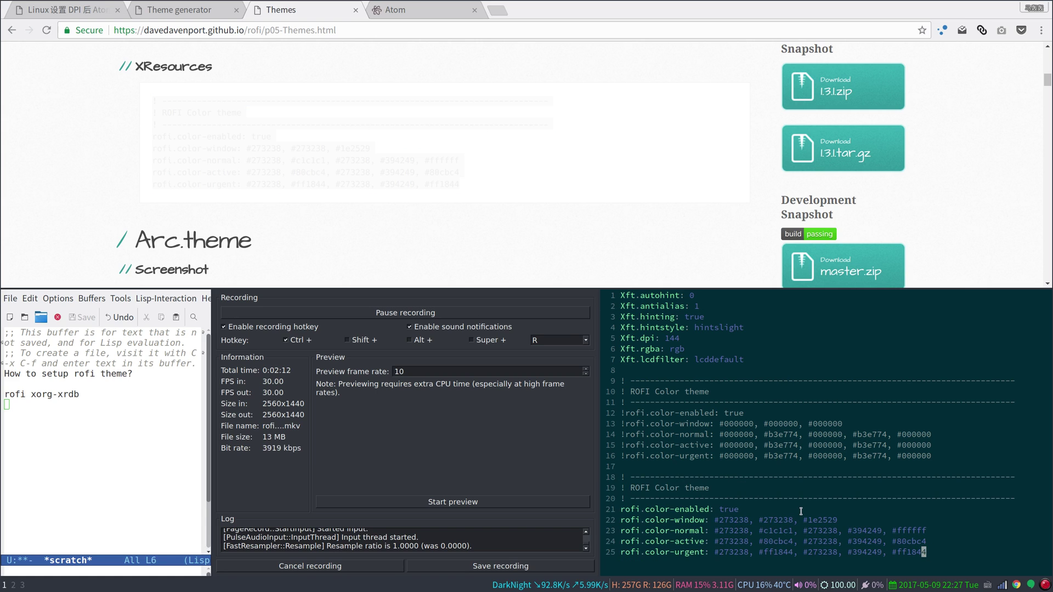
text(:wq)
key(Return)
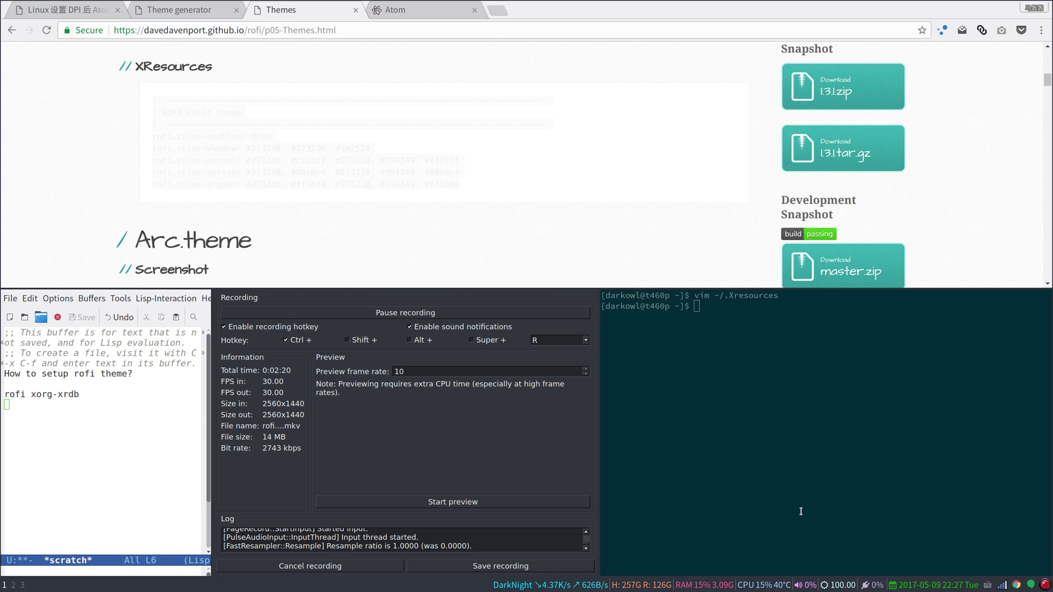
Step: Check the launcher, rerun 'xrdb -load ~/.Xresources' from history, and reopen Rofi to see the new colours
key(super+d)
key(Return)
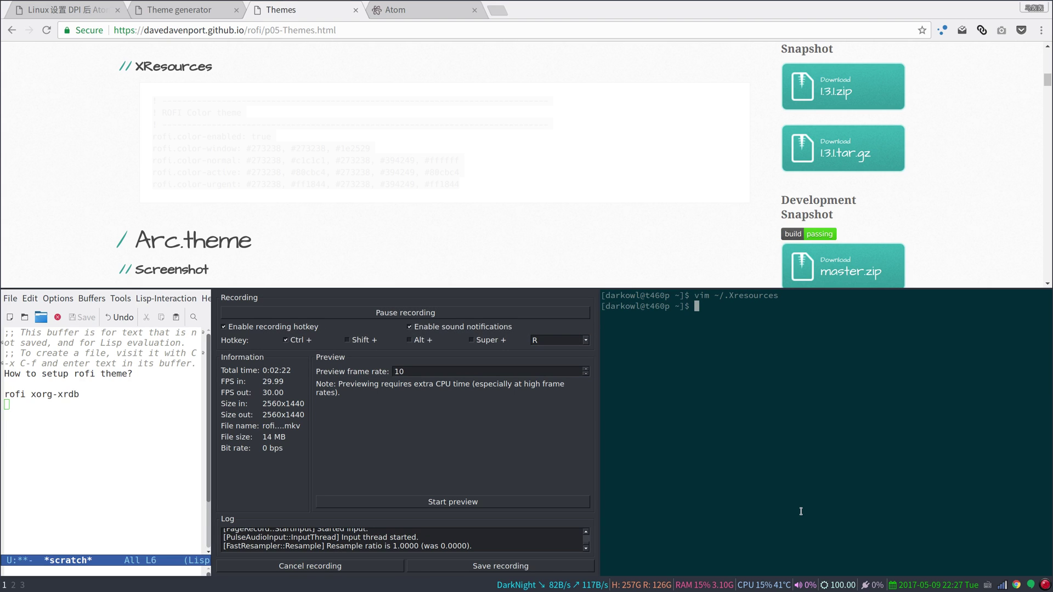
text(clear)
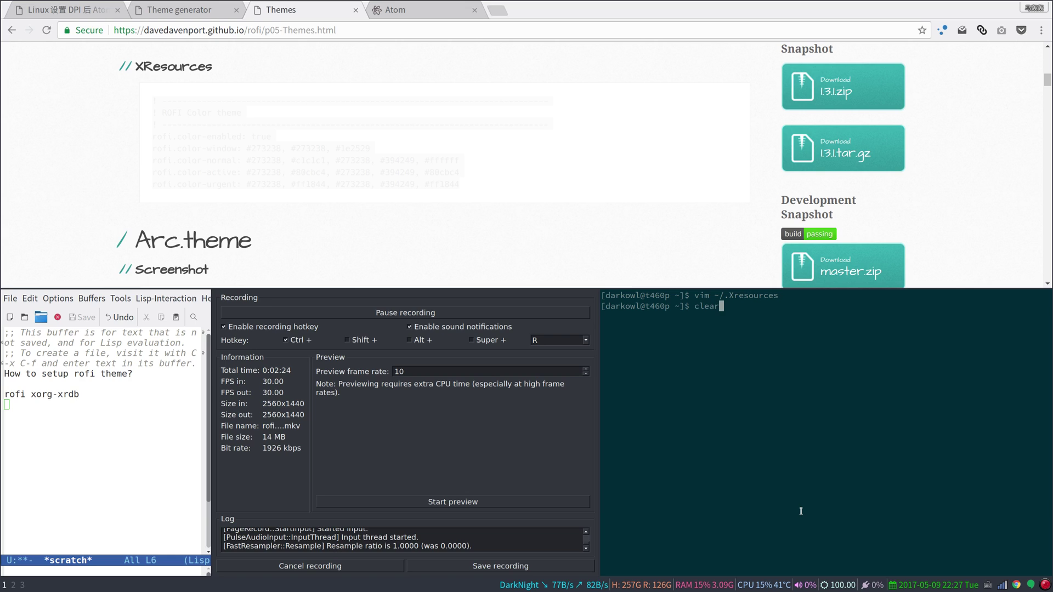
key(Up)
key(Up)
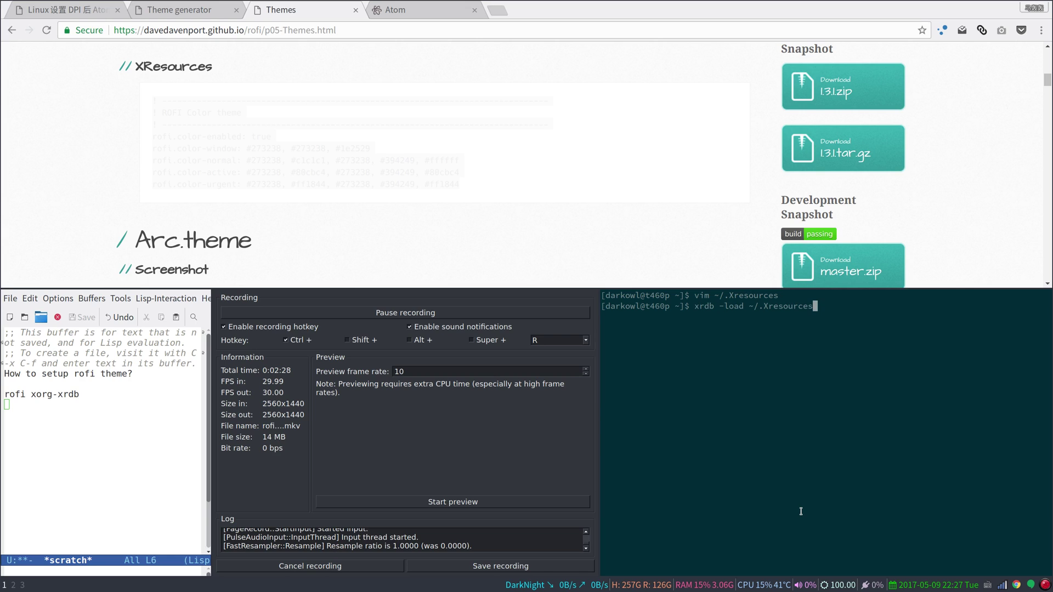
key(Return)
key(super+d)
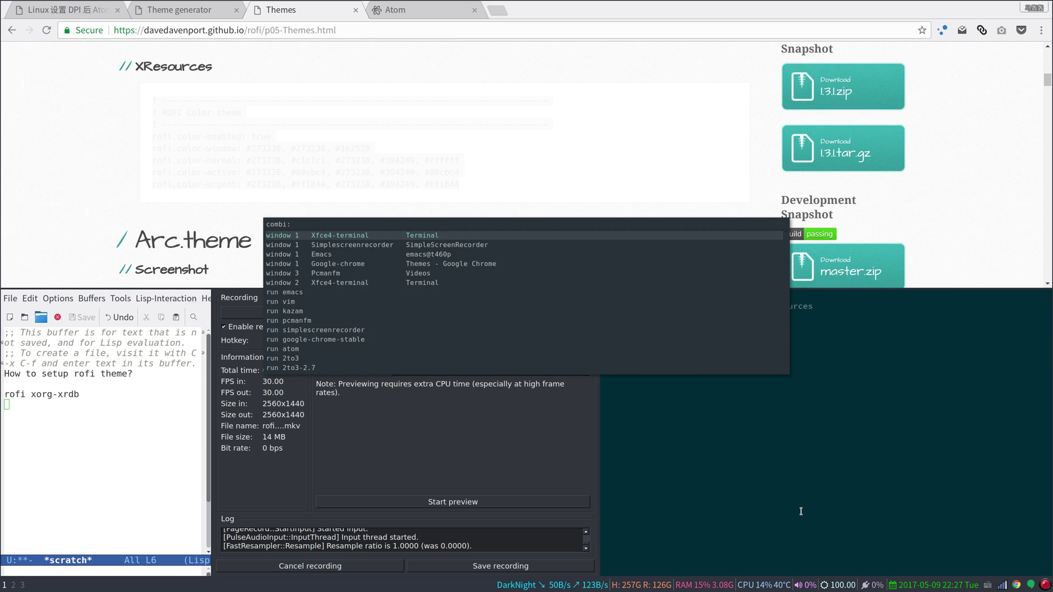
Step: Dismiss Rofi and highlight the #273238 colour values on the rofi.color-window line
key(Escape)
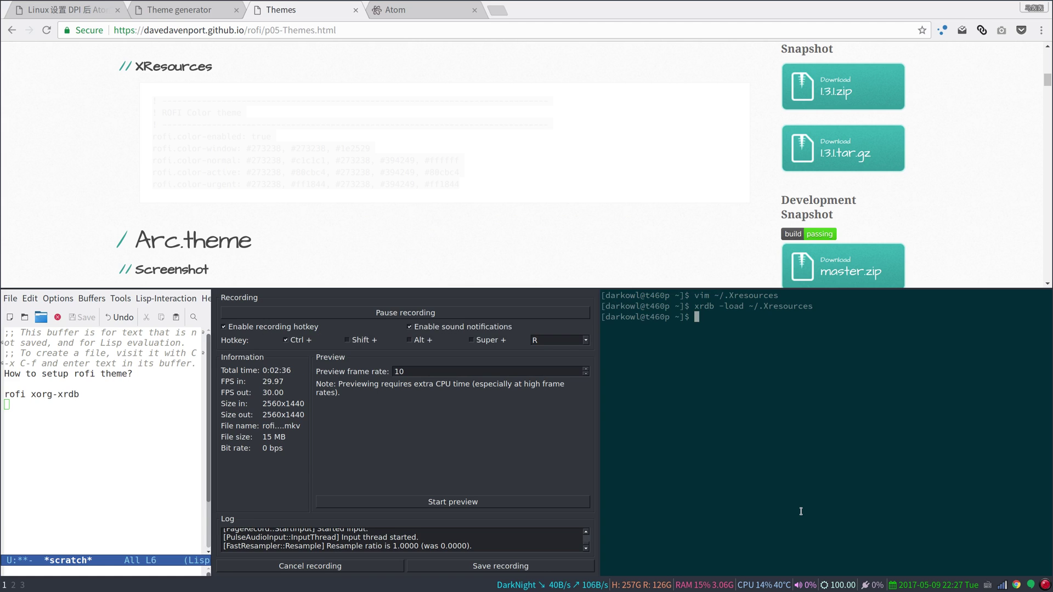
click(324, 112)
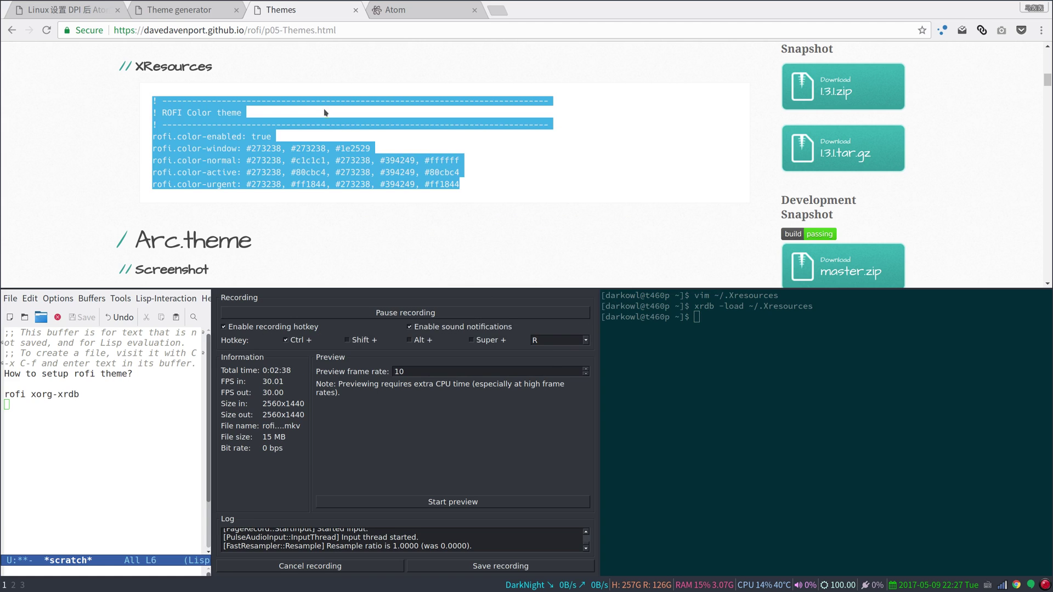
click(316, 169)
double_click(265, 148)
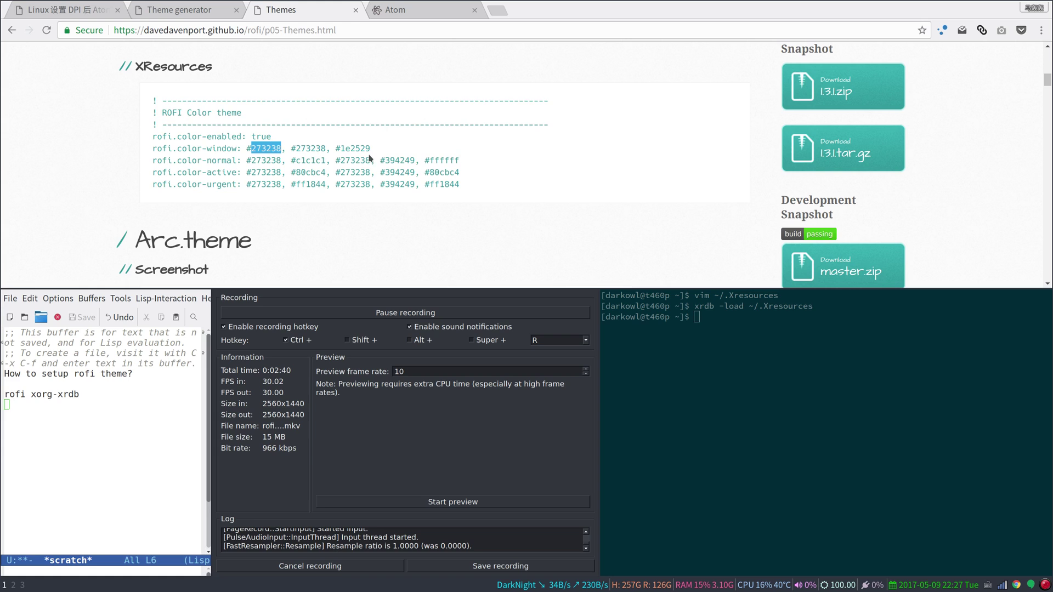
double_click(311, 148)
click(353, 152)
Step: Select through the whole XResources block down to the rofi.color-urgent line
double_click(310, 148)
double_click(265, 161)
mouse_move(486, 186)
mouse_down()
mouse_move(352, 172)
mouse_move(152, 100)
mouse_up()
scroll(601, 207, up, 3)
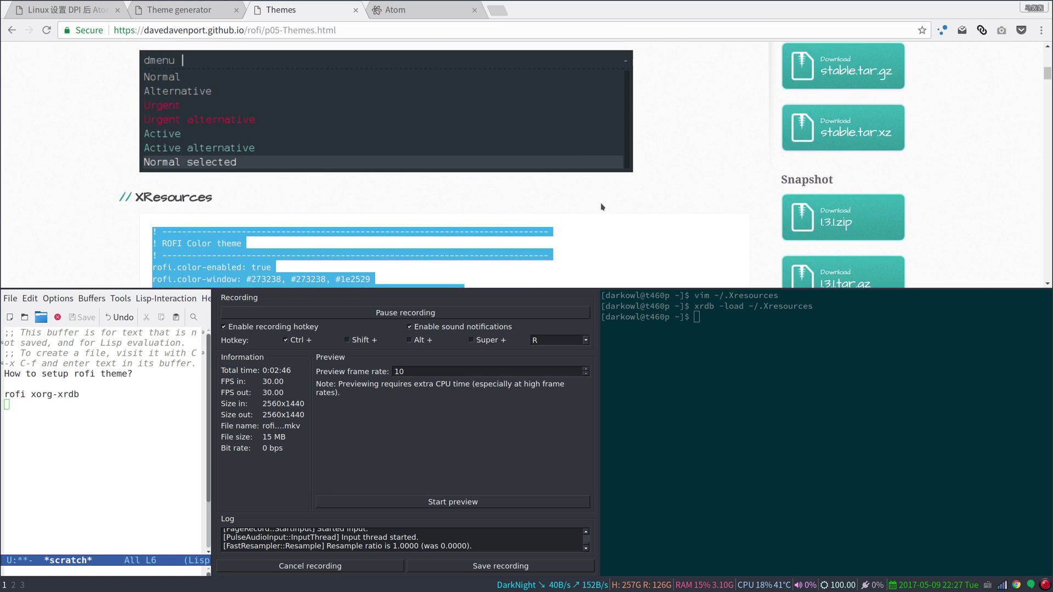
scroll(594, 228, up, 1)
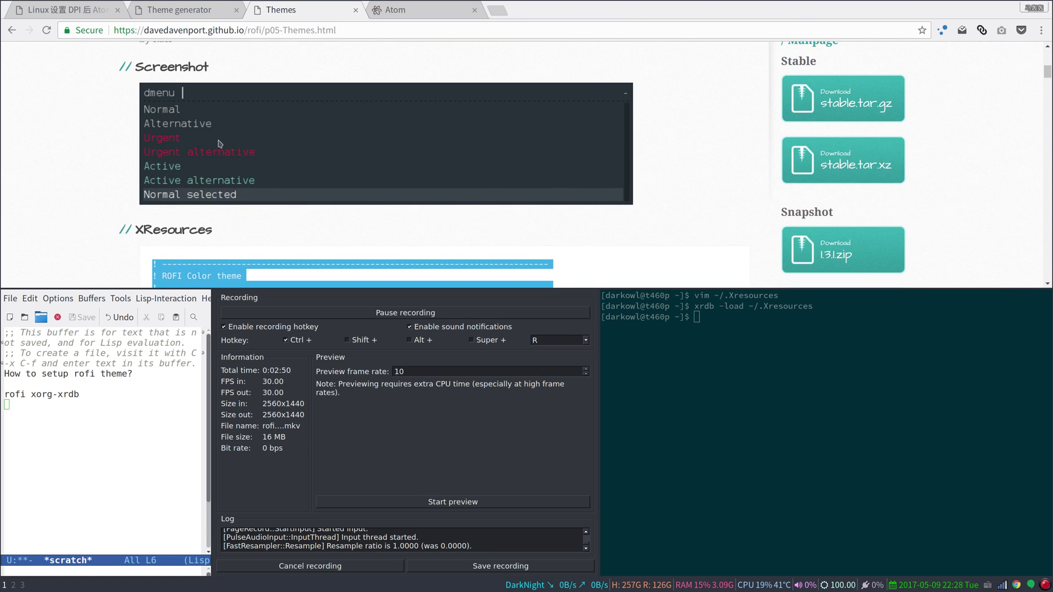
scroll(220, 143, up, 1)
scroll(218, 144, up, 2)
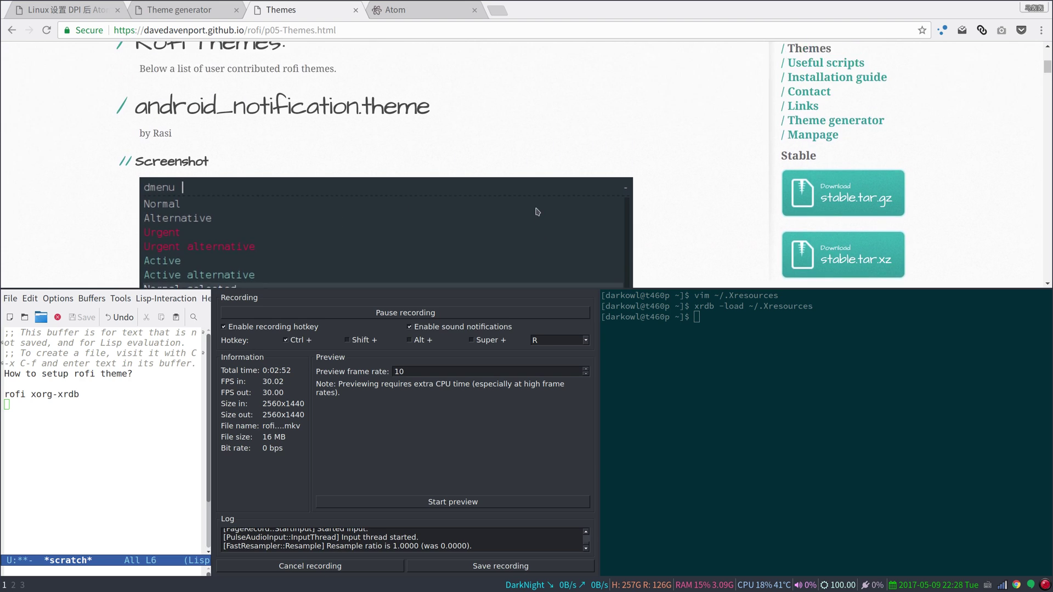
scroll(541, 219, down, 6)
scroll(541, 218, up, 3)
scroll(541, 218, up, 2)
scroll(576, 219, up, 5)
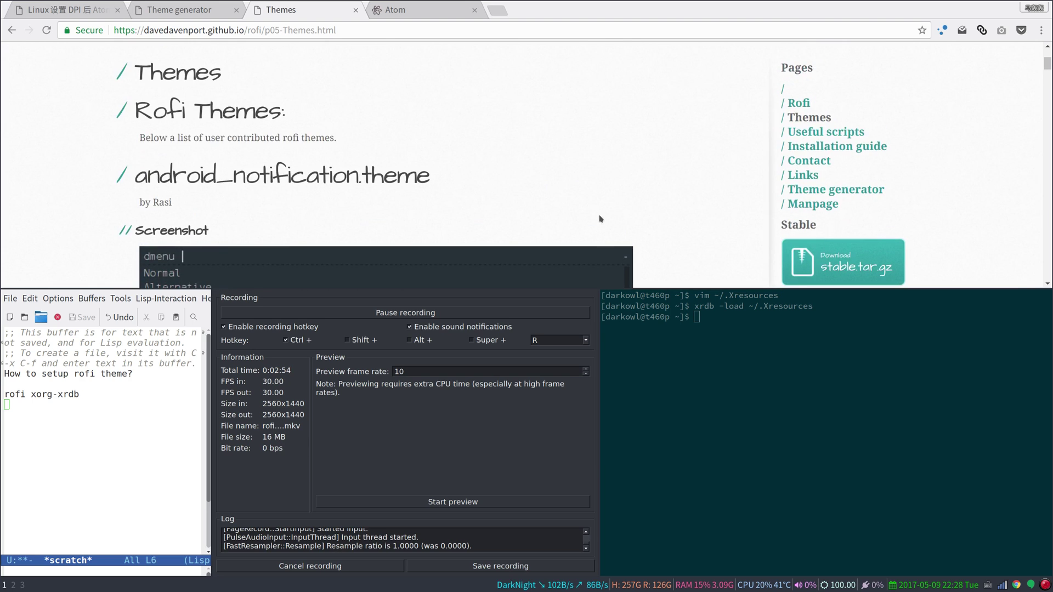
scroll(595, 219, up, 1)
scroll(595, 220, down, 3)
scroll(381, 211, down, 3)
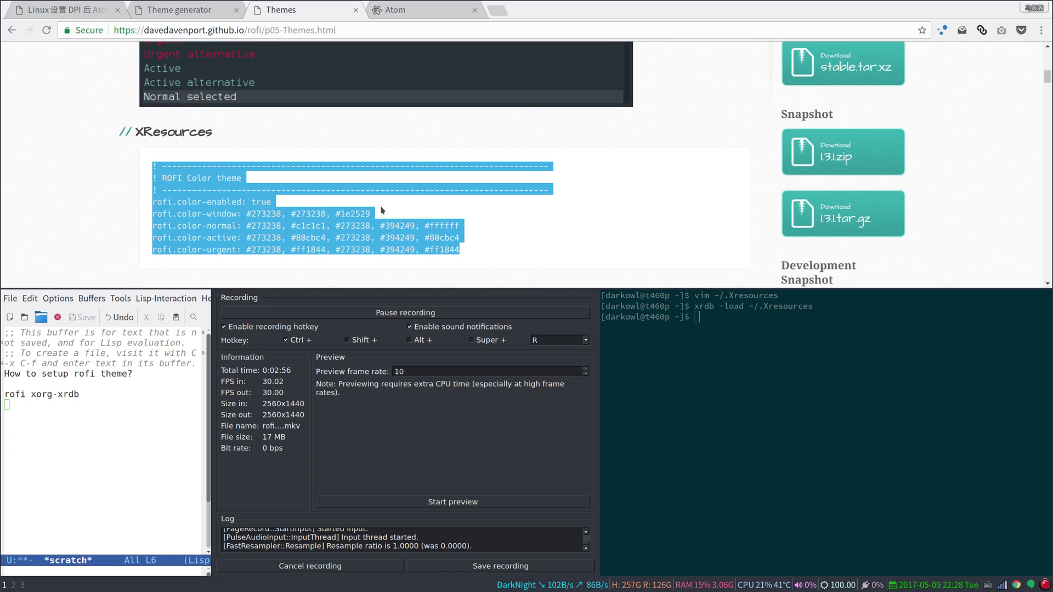
scroll(478, 221, up, 3)
scroll(478, 221, up, 2)
scroll(883, 195, up, 1)
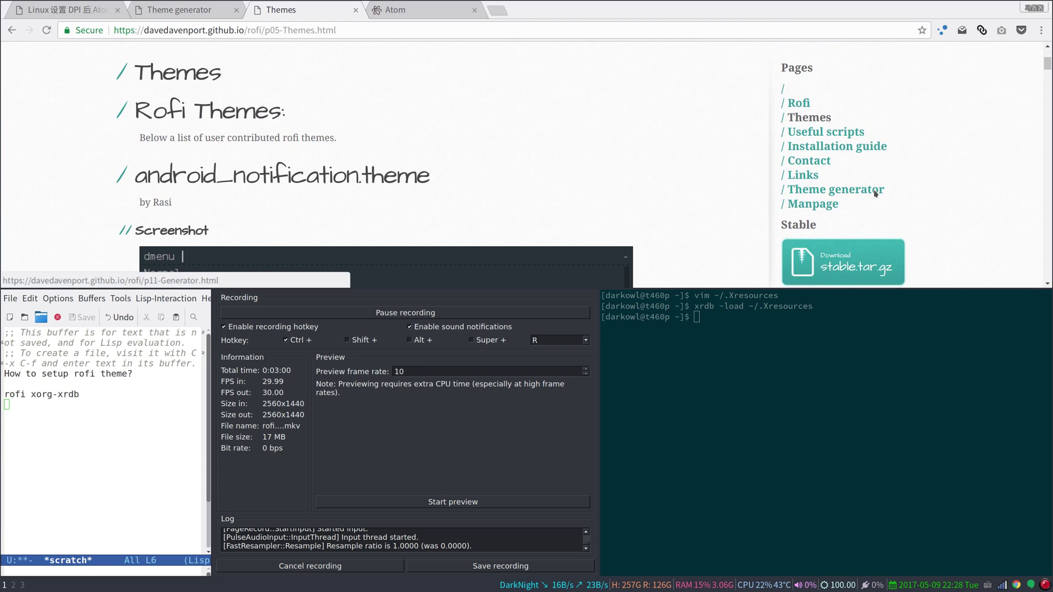
Step: Open the Theme generator and set the Window Background transparency slider to partial (argb:ca)
click(875, 193)
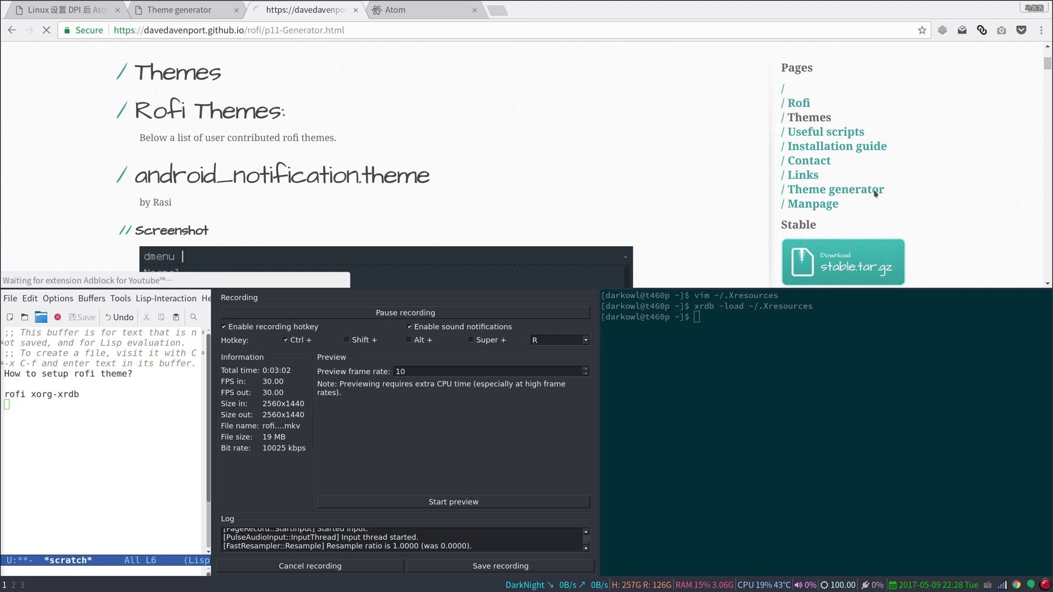
scroll(118, 176, down, 3)
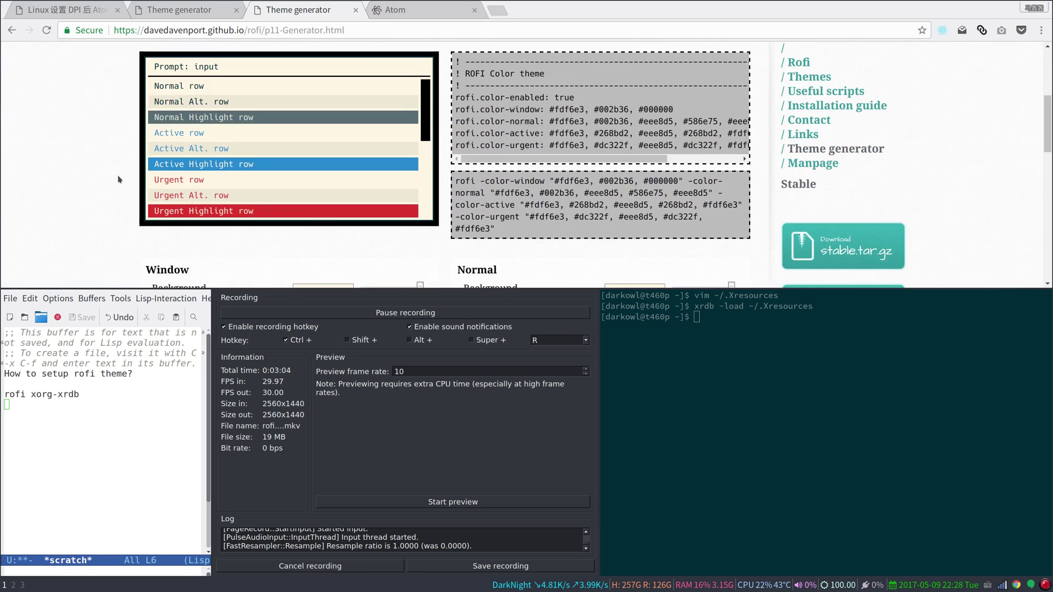
scroll(356, 198, down, 2)
scroll(386, 196, up, 1)
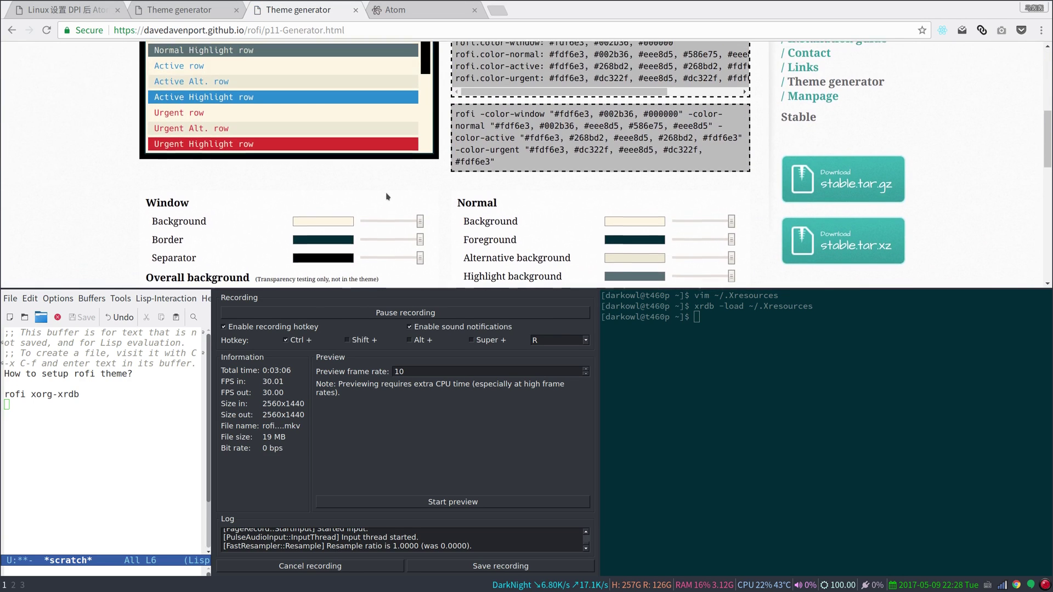
scroll(470, 240, up, 2)
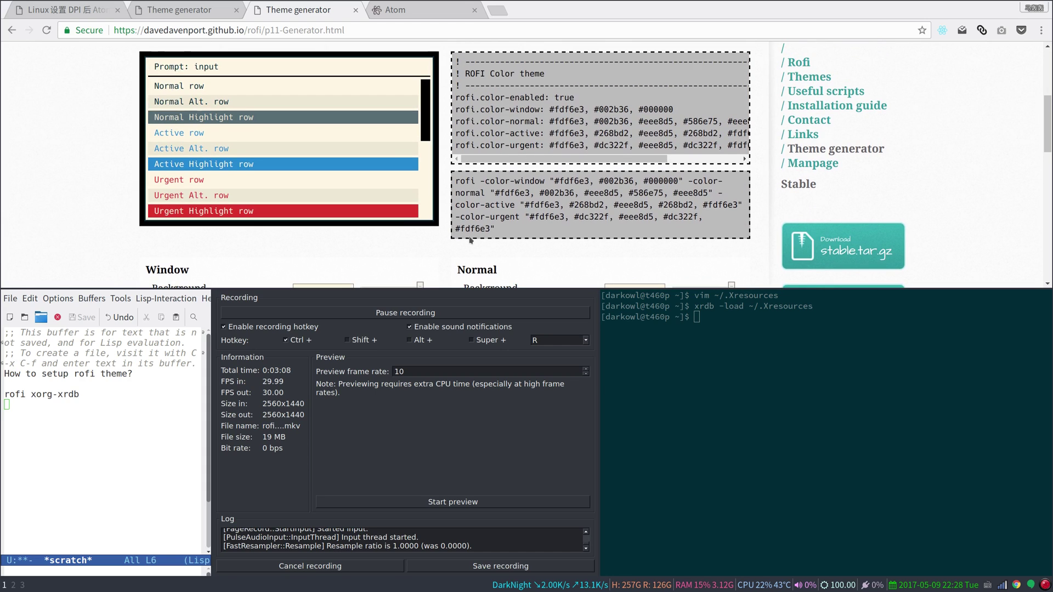
scroll(590, 192, up, 1)
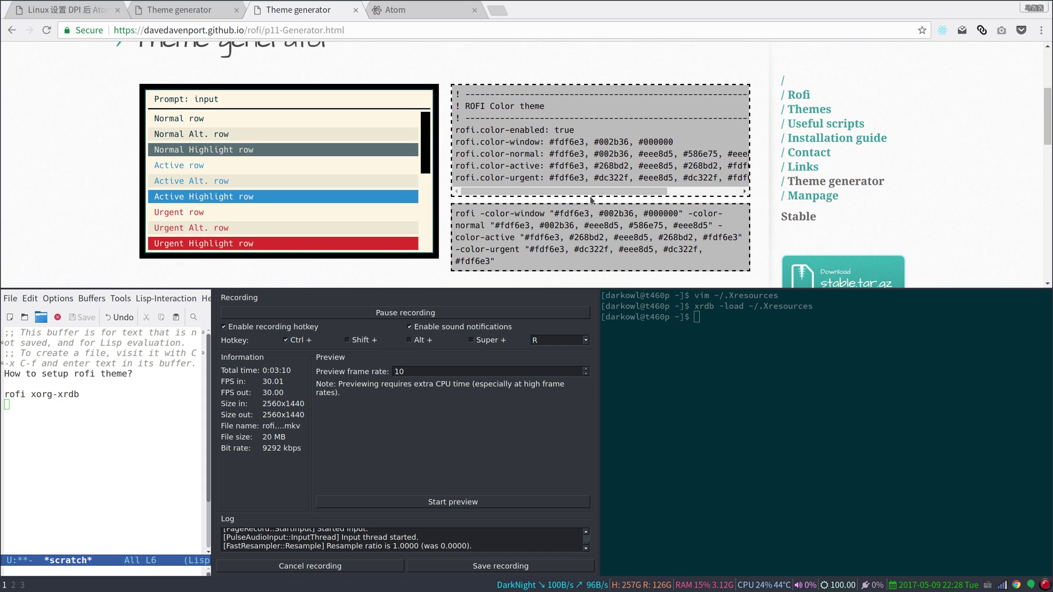
scroll(424, 193, down, 2)
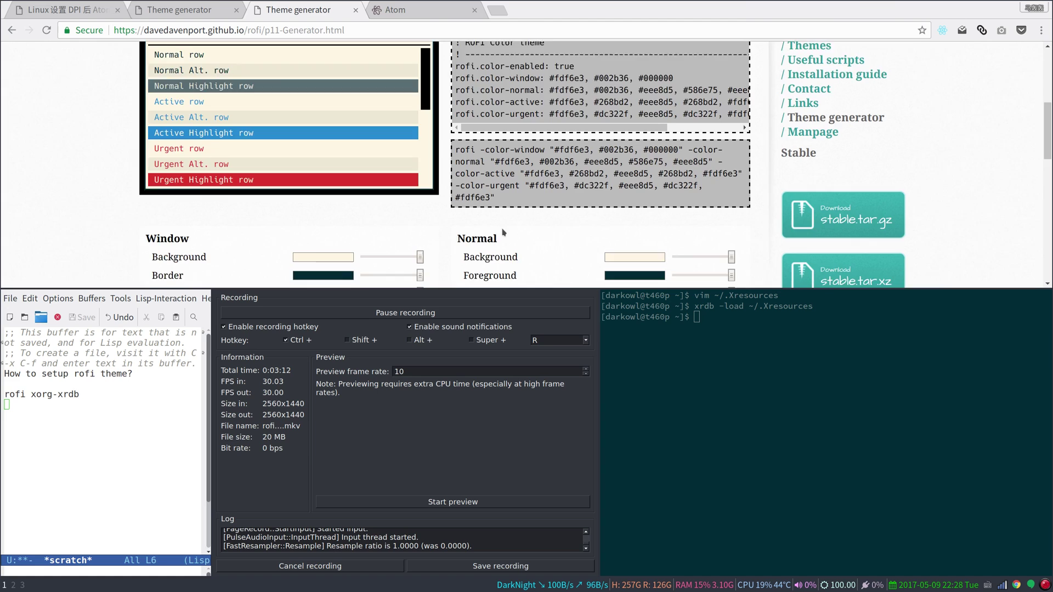
scroll(424, 193, down, 2)
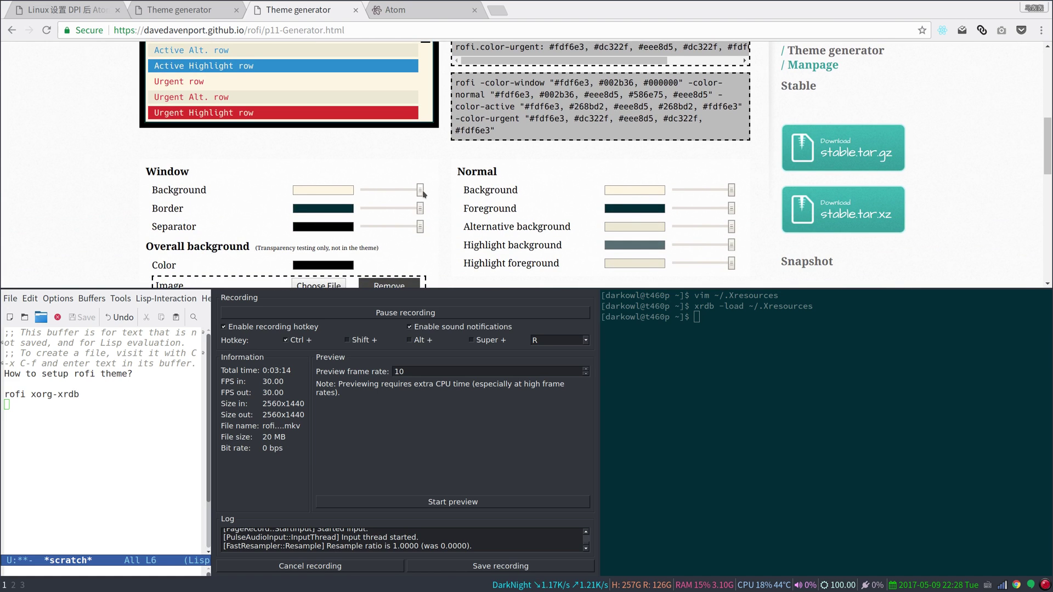
drag(419, 190, 399, 190)
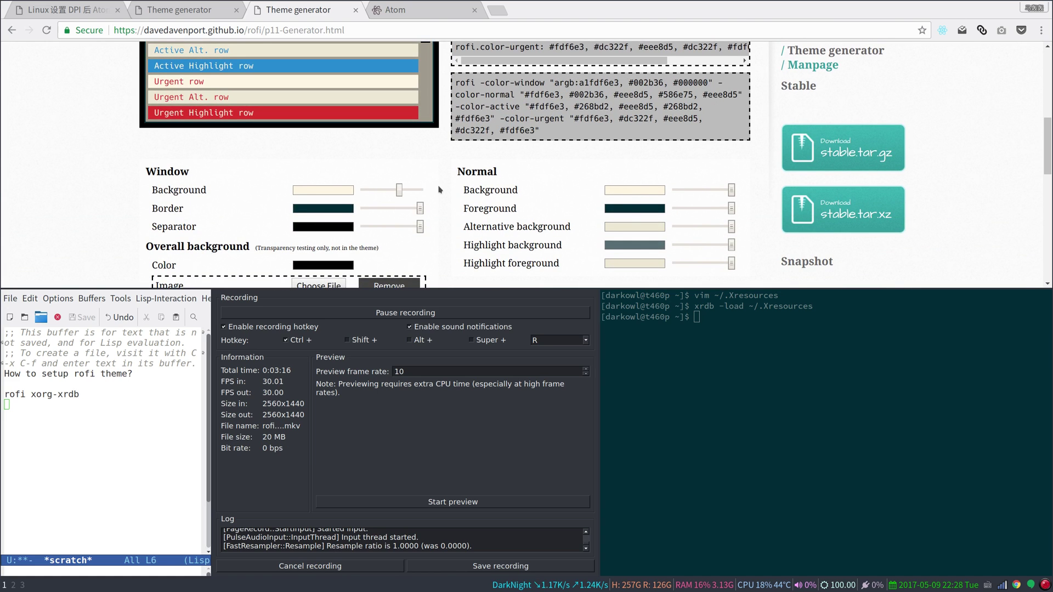
scroll(441, 192, up, 2)
scroll(441, 192, up, 1)
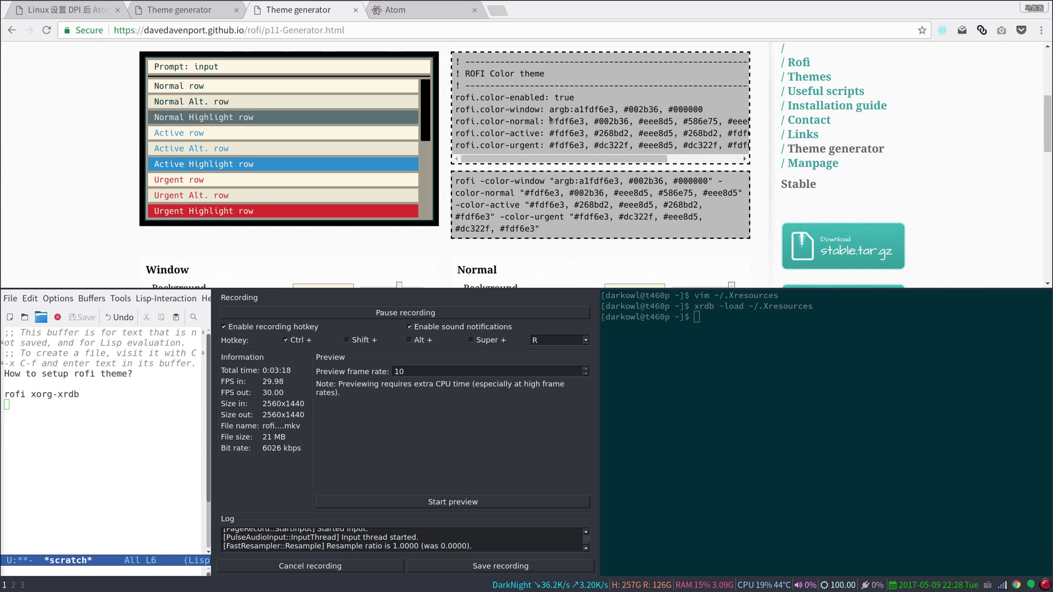
scroll(550, 109, down, 1)
scroll(548, 128, down, 1)
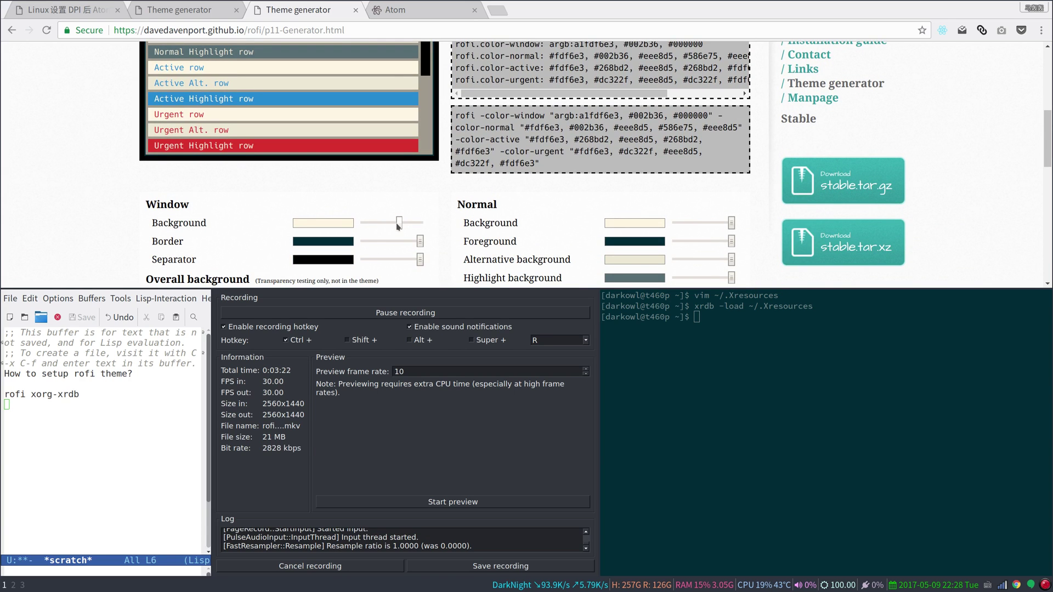
mouse_move(398, 226)
mouse_down()
mouse_move(391, 239)
mouse_move(408, 239)
mouse_up()
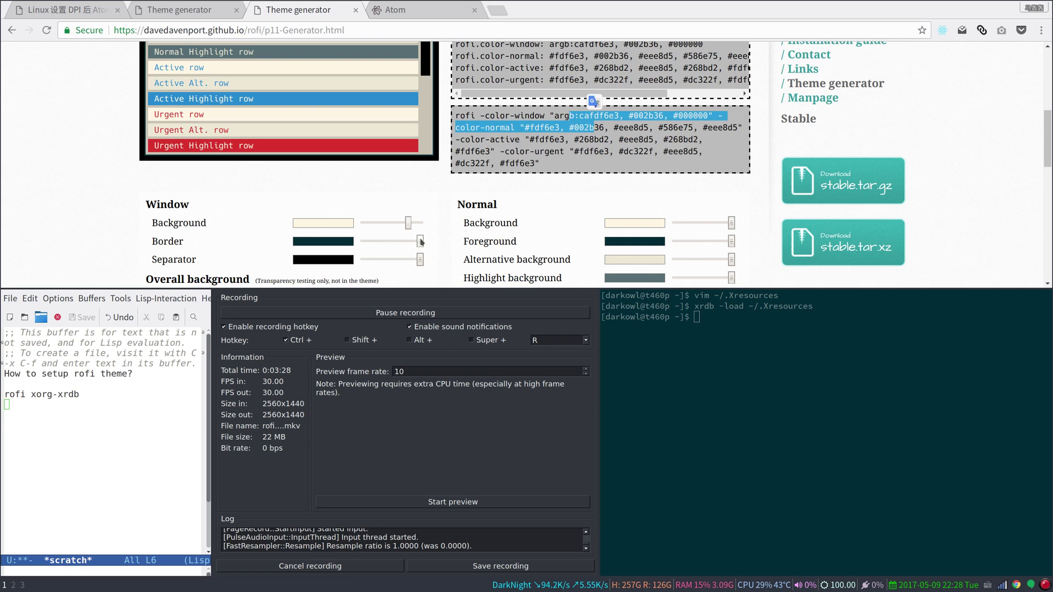
click(552, 133)
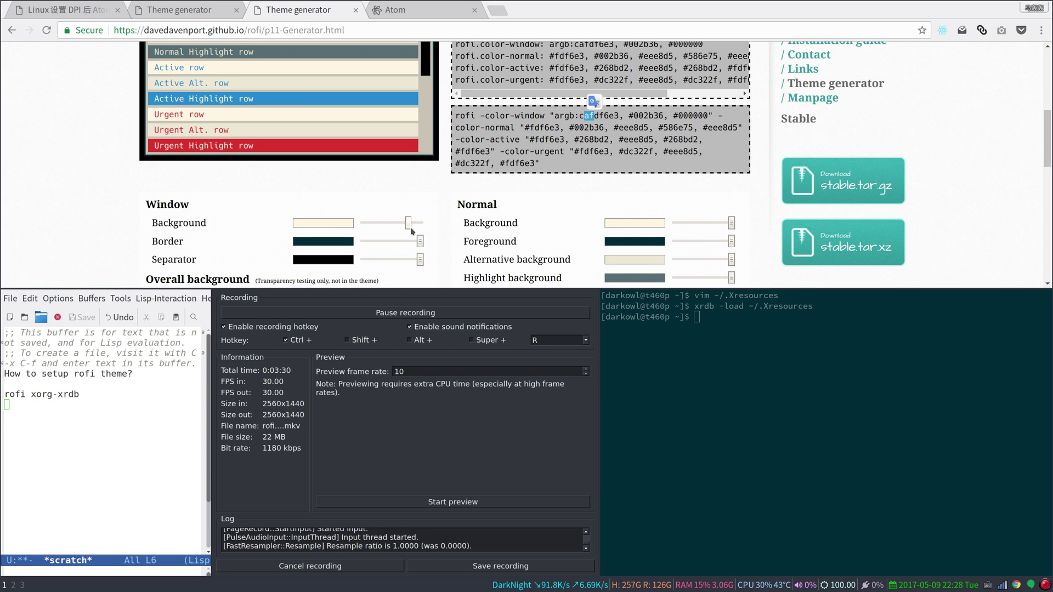
drag(409, 224, 436, 230)
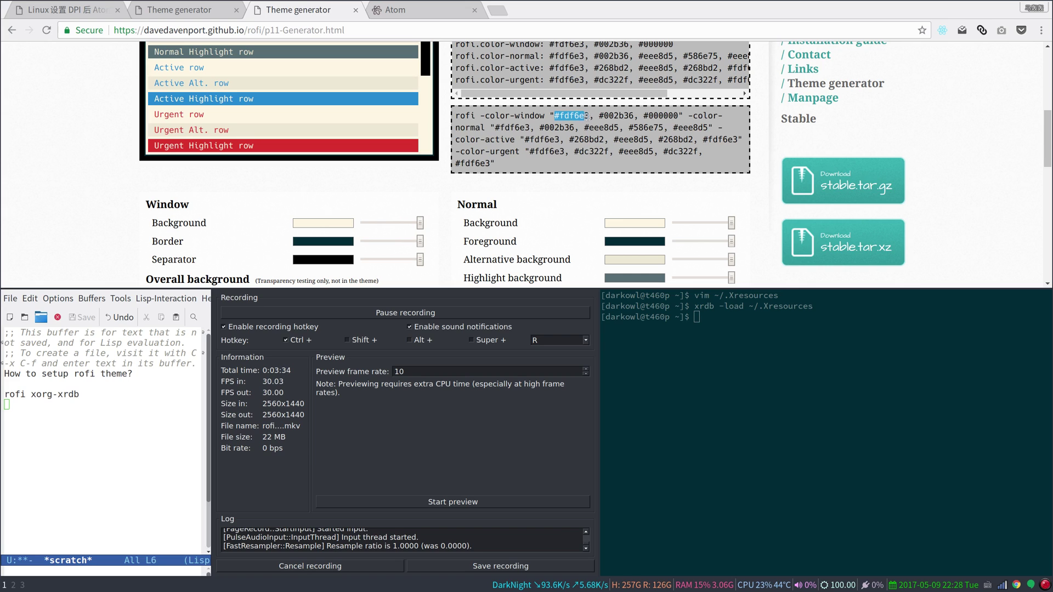
drag(555, 115, 591, 115)
drag(420, 224, 409, 223)
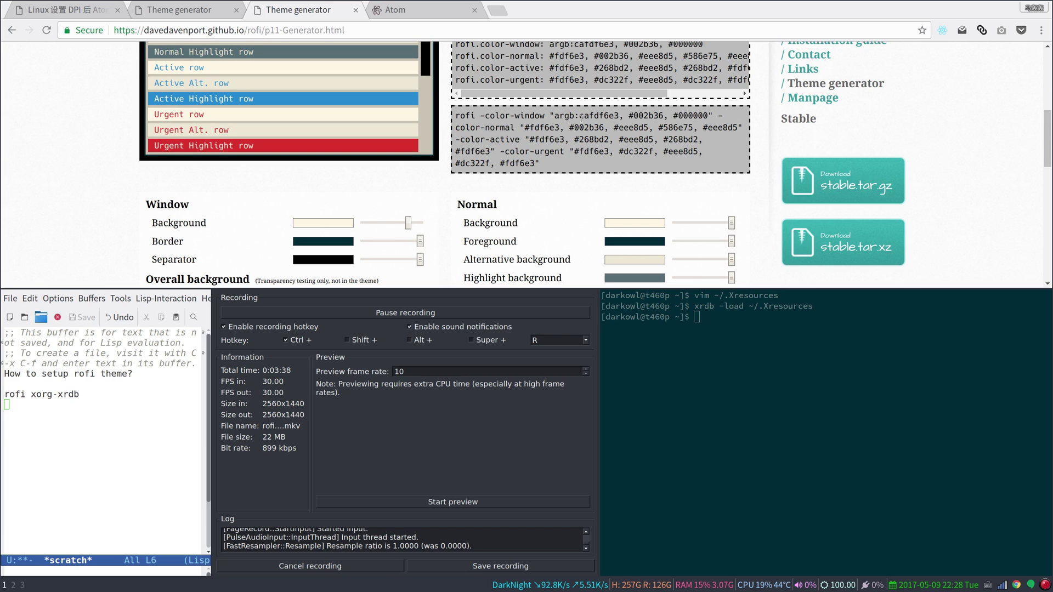
Step: Inspect the argb value in the generated command, then pick golden #be9422 as the window background colour
drag(551, 118, 560, 120)
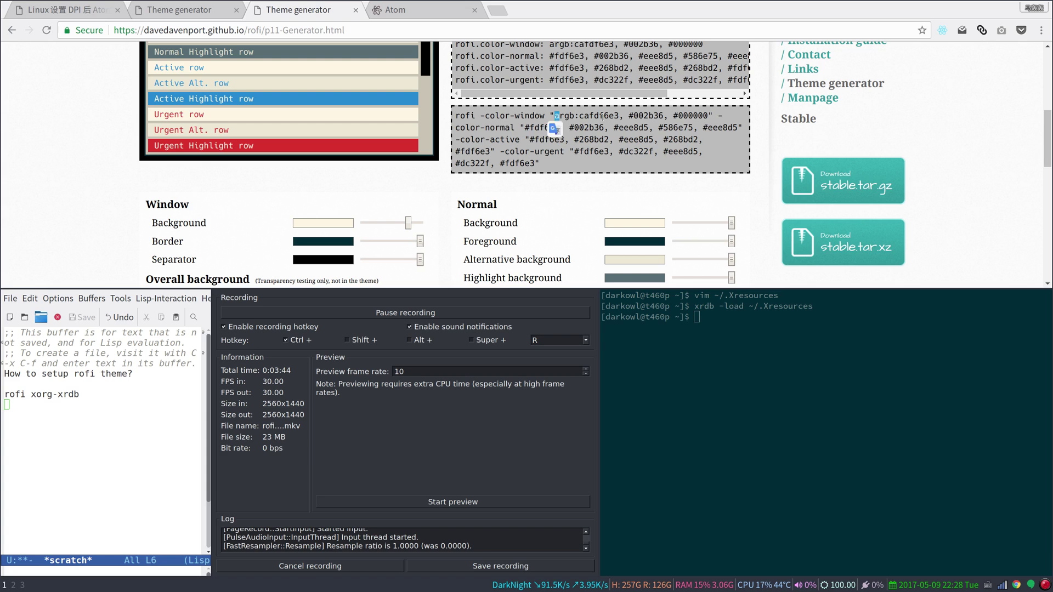
click(590, 124)
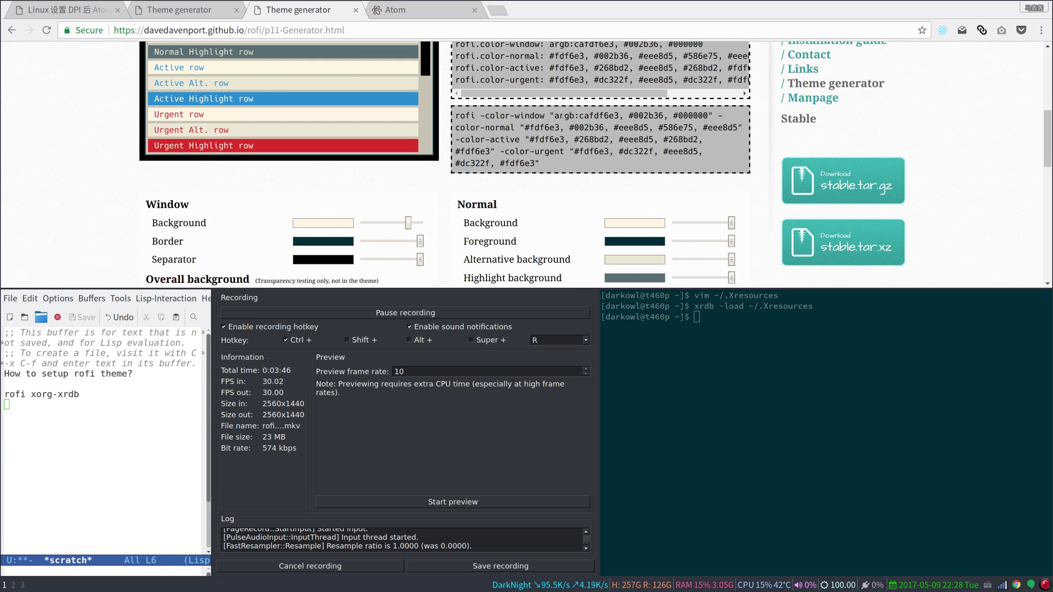
double_click(566, 116)
click(514, 163)
scroll(569, 148, down, 3)
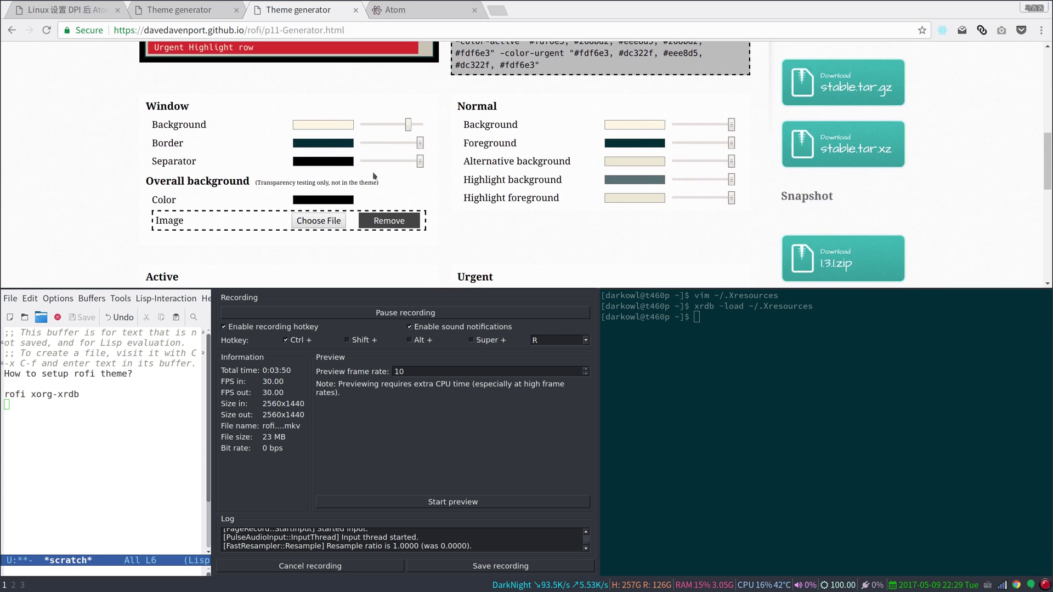
click(324, 128)
drag(482, 160, 553, 109)
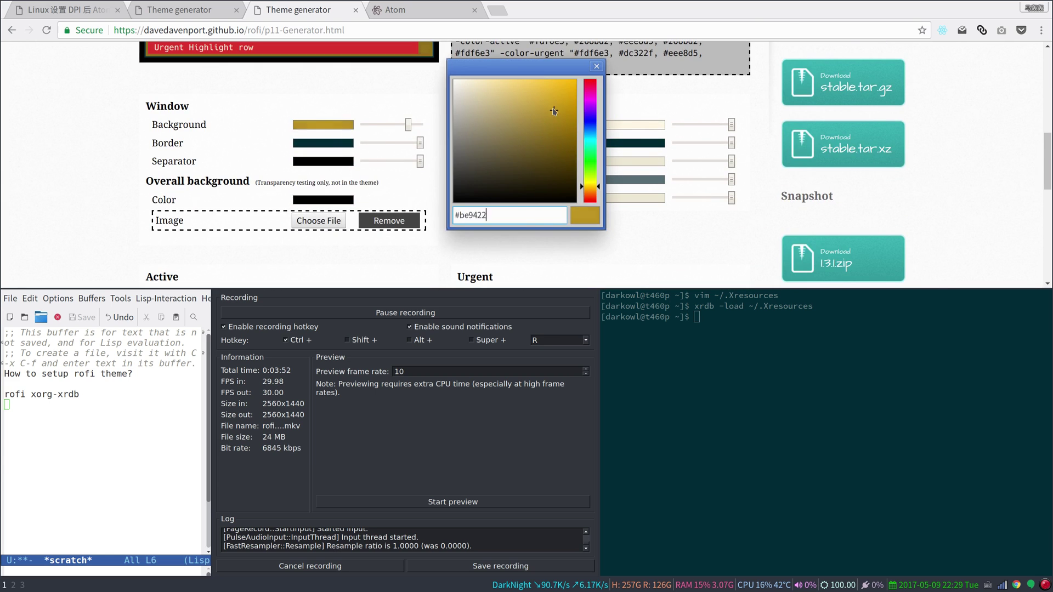
click(612, 117)
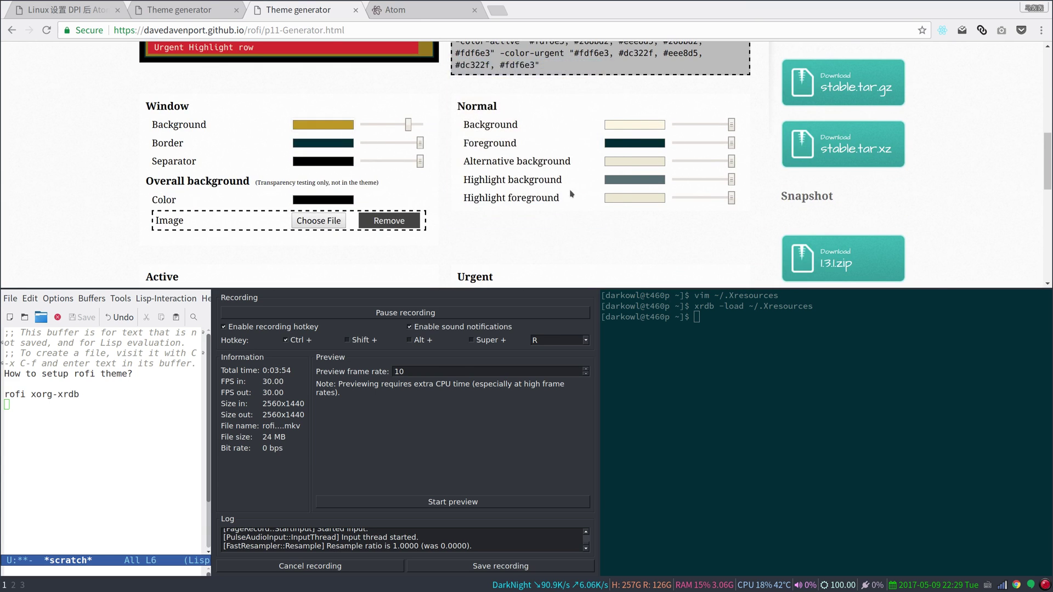
scroll(564, 203, up, 5)
scroll(563, 203, up, 5)
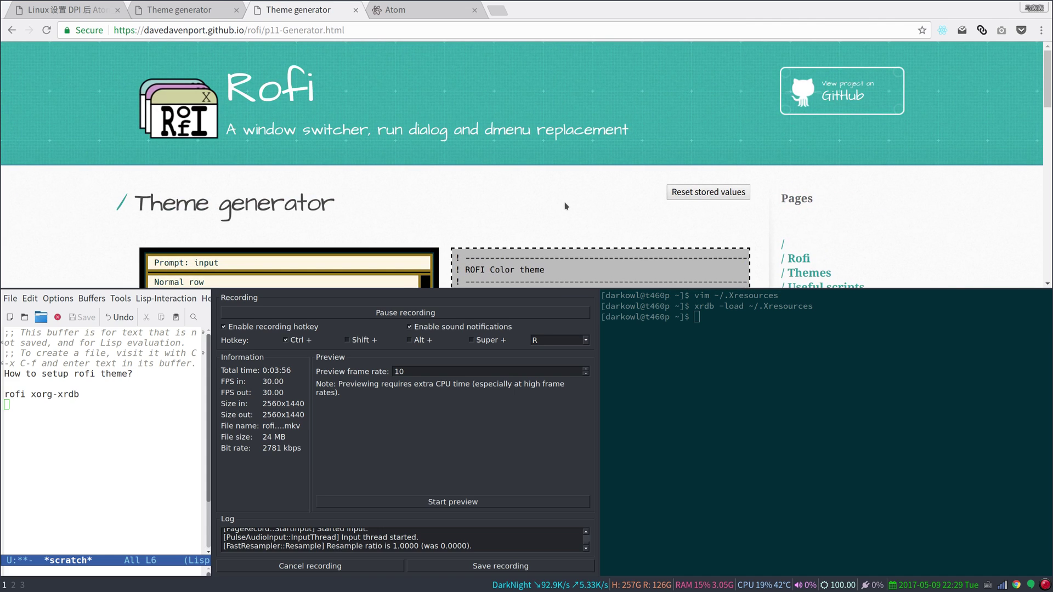
Step: Switch to the Atom tab, reopen ~/.Xresources in Vim from history and move to the Xft.dpi: 144 value
click(403, 13)
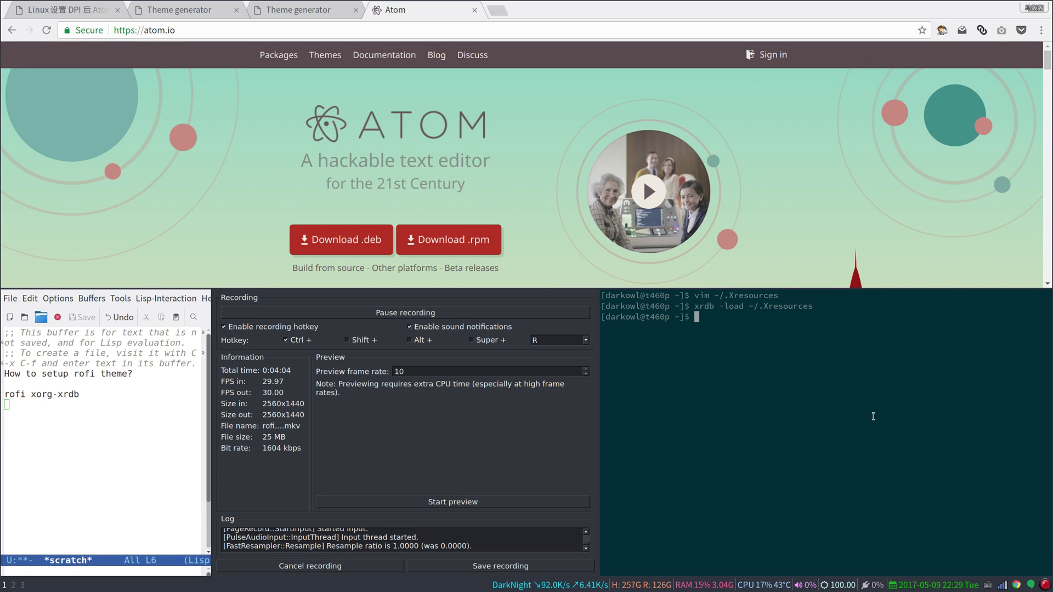
key(Up)
key(Up)
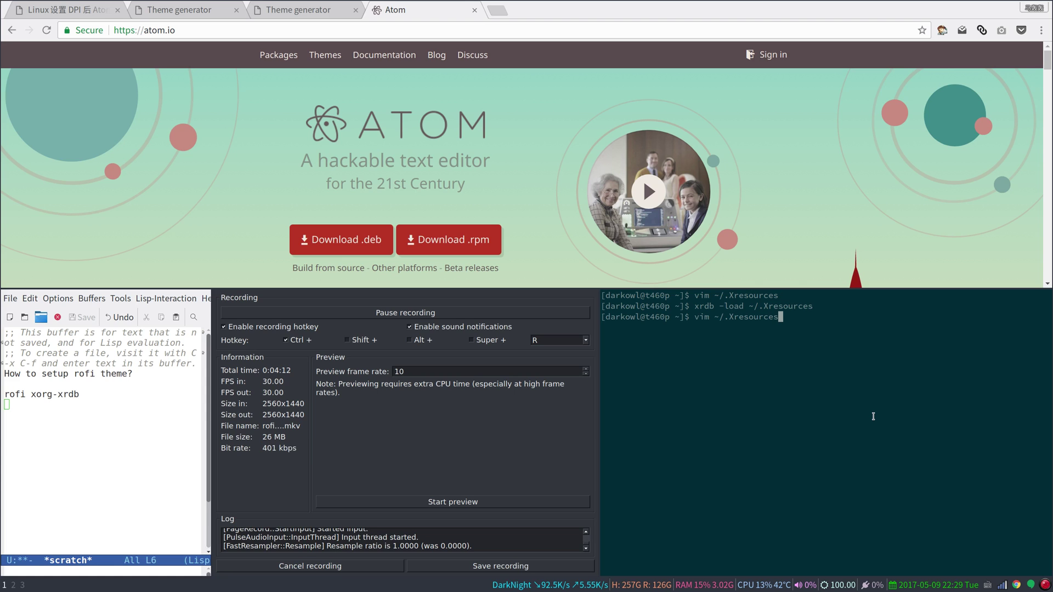
key(Return)
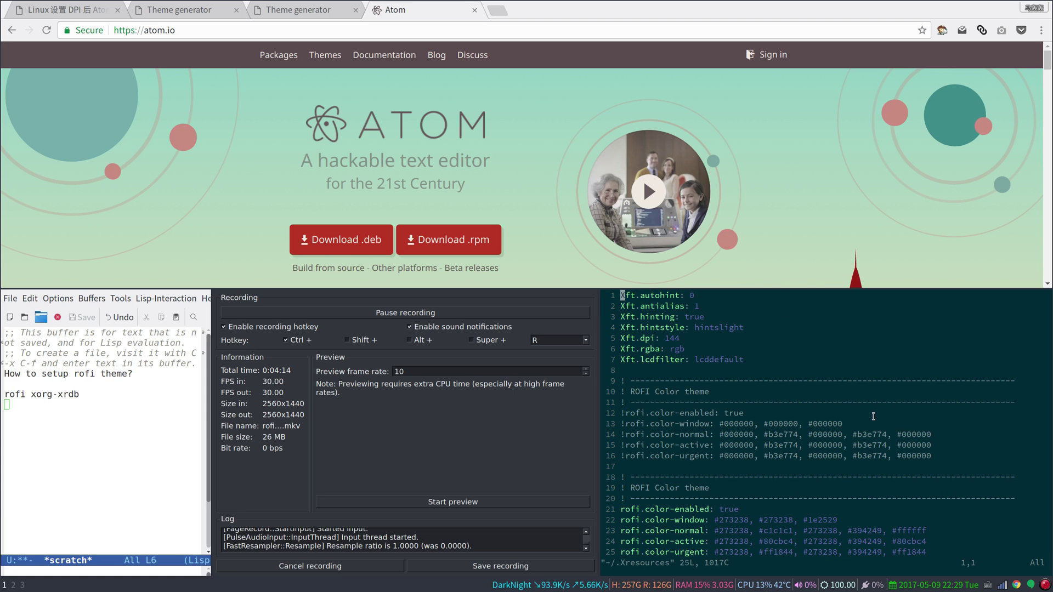
key(j)
key(j)
key(j)
key(j)
key(l)
key(l)
key(l)
key(l)
key(l)
key(l)
key(l)
key(l)
key(l)
key(l)
Step: Launch Atom from the Rofi 'run atom' entry, quit it, then select lines 1–8 of ~/.Xresources
key(super+d)
text(a)
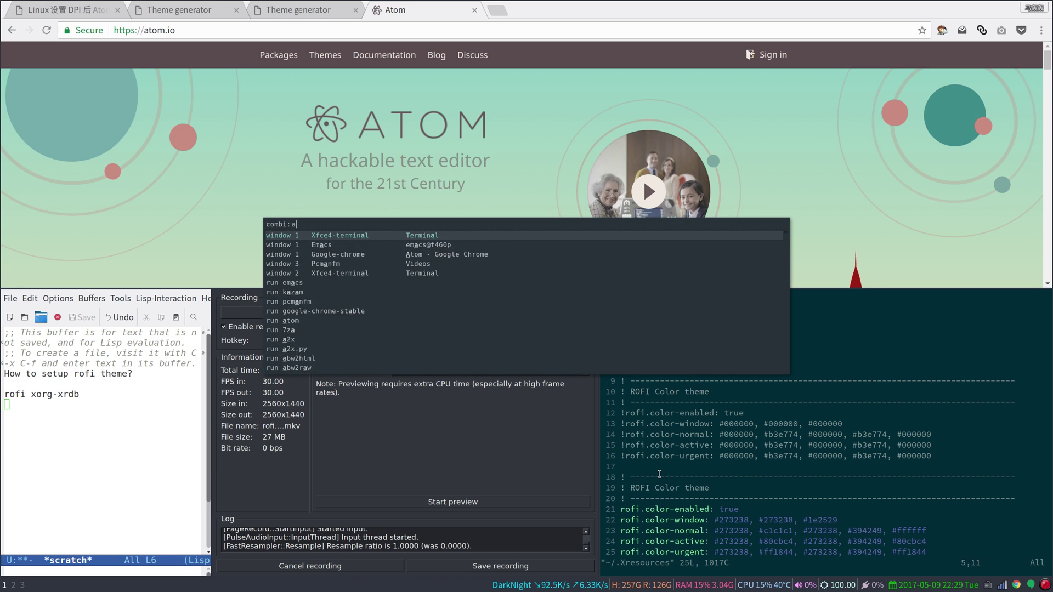
text(tom)
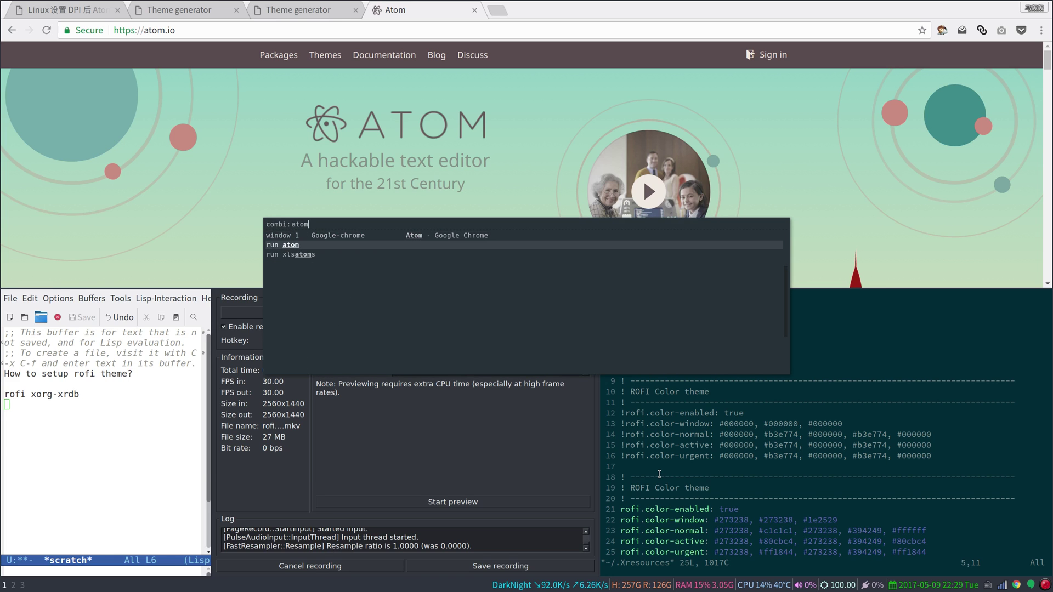
key(Return)
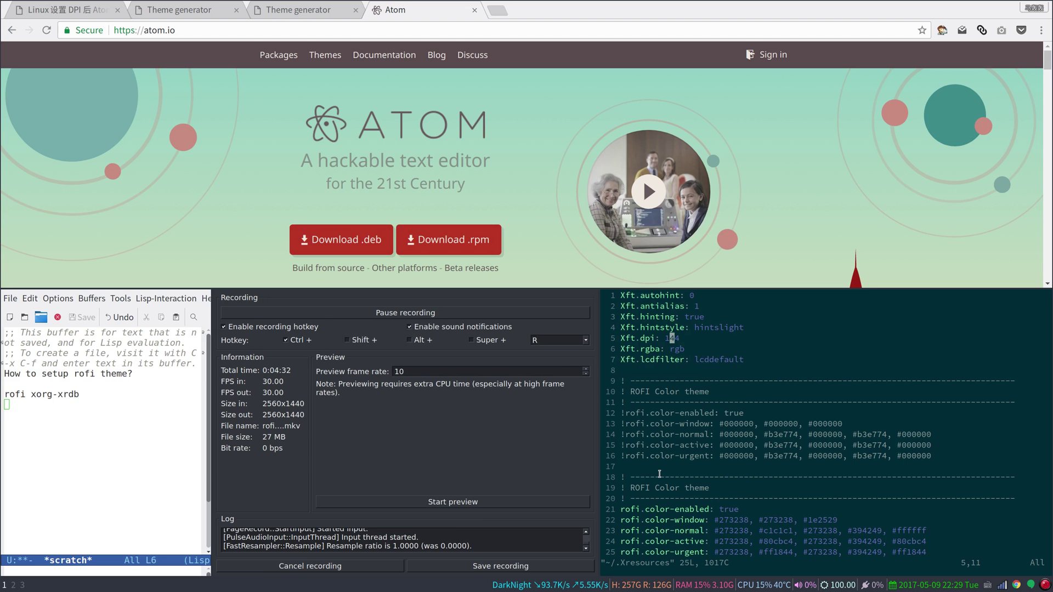
click(800, 297)
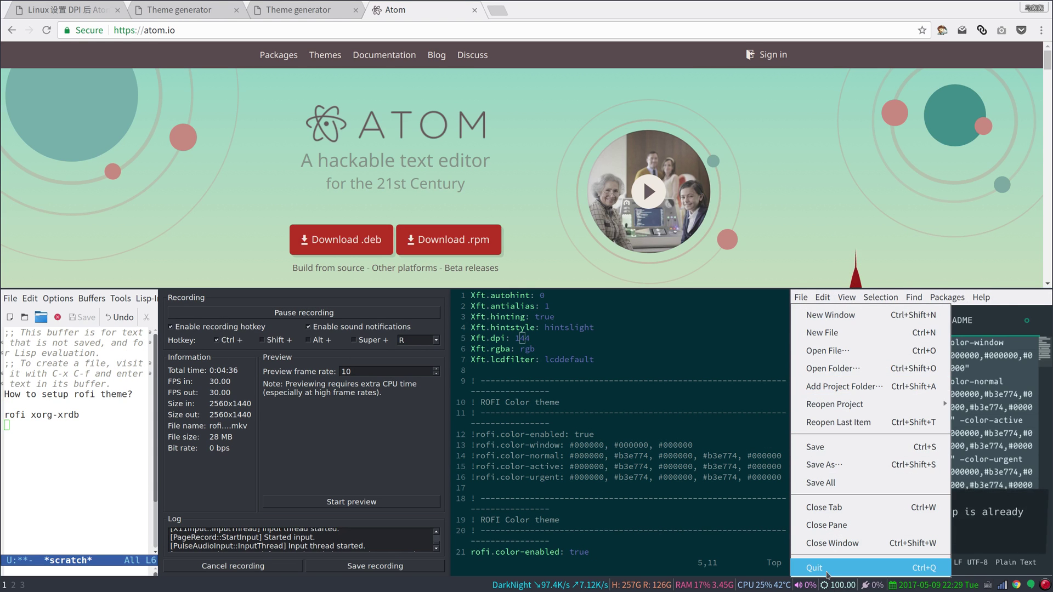
click(827, 572)
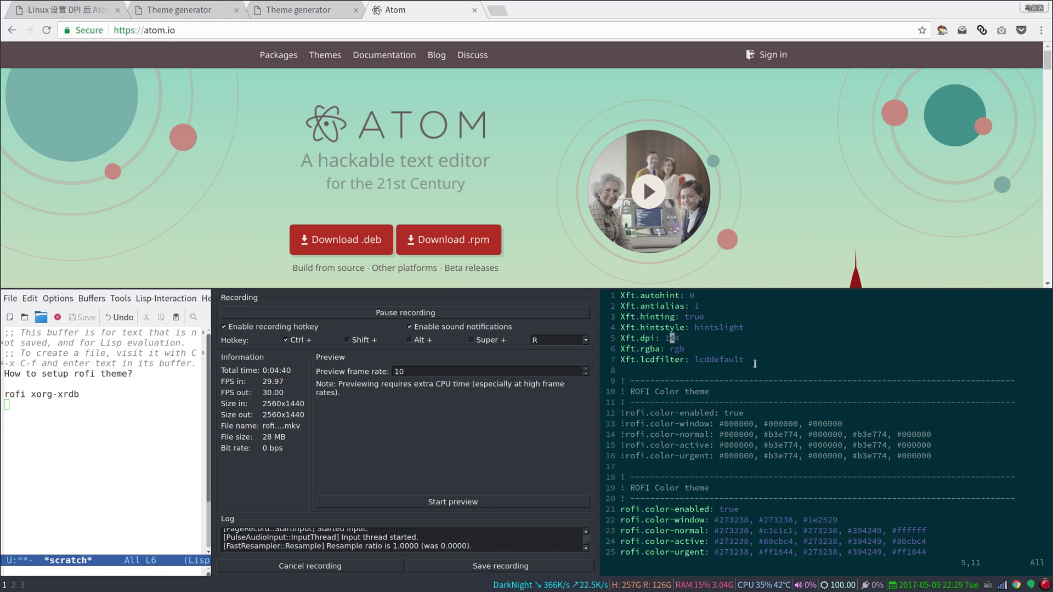
mouse_move(721, 370)
mouse_down()
mouse_move(658, 305)
mouse_move(609, 295)
mouse_up()
text(y)
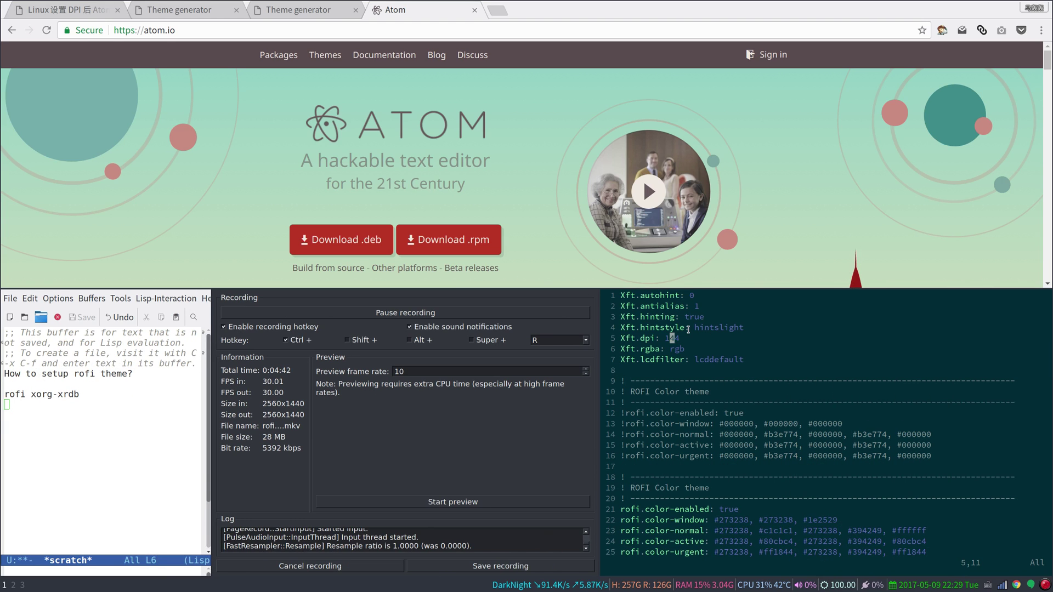
text(:q)
key(Return)
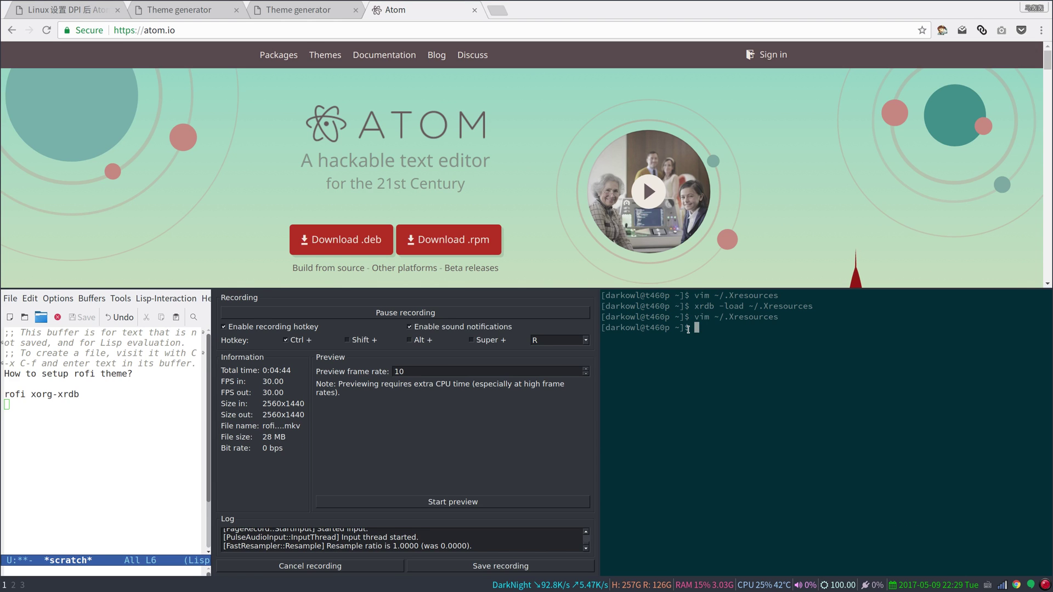